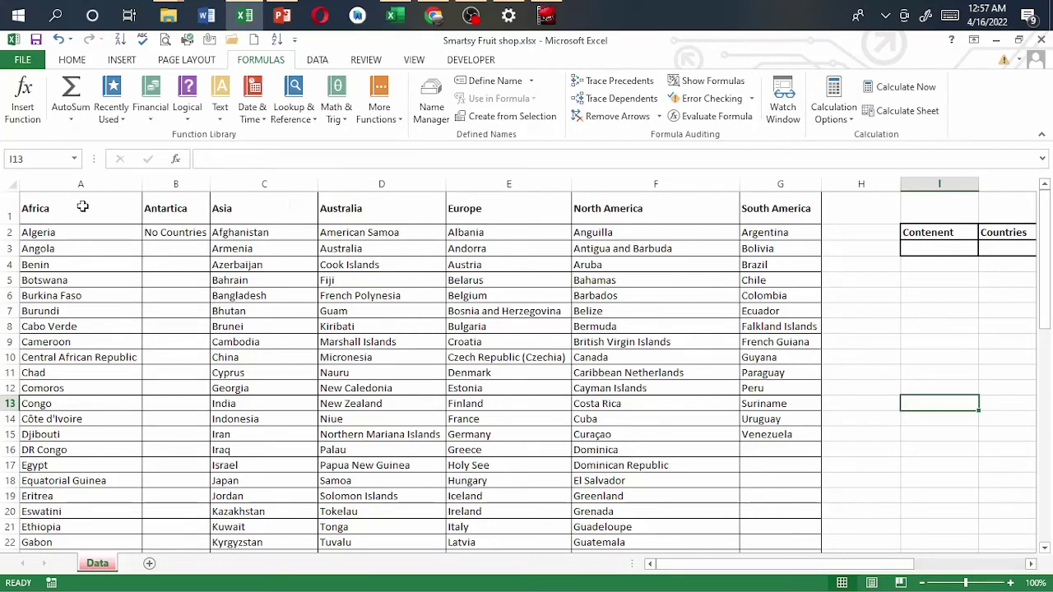
Change the F1 heading to North_America, replacing the space with an underscore.
left_click(606, 215)
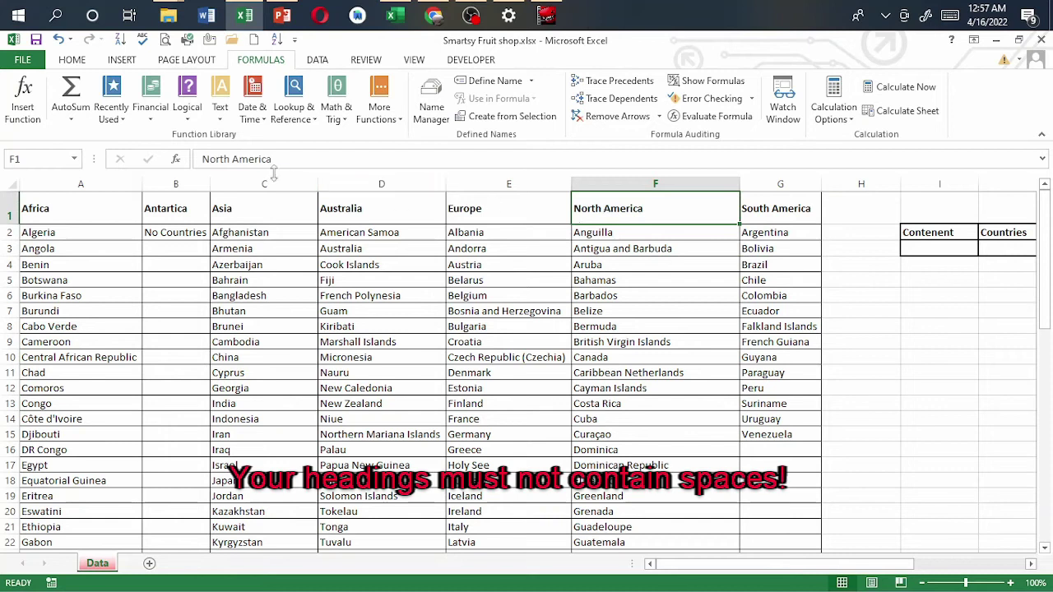
left_click(235, 160)
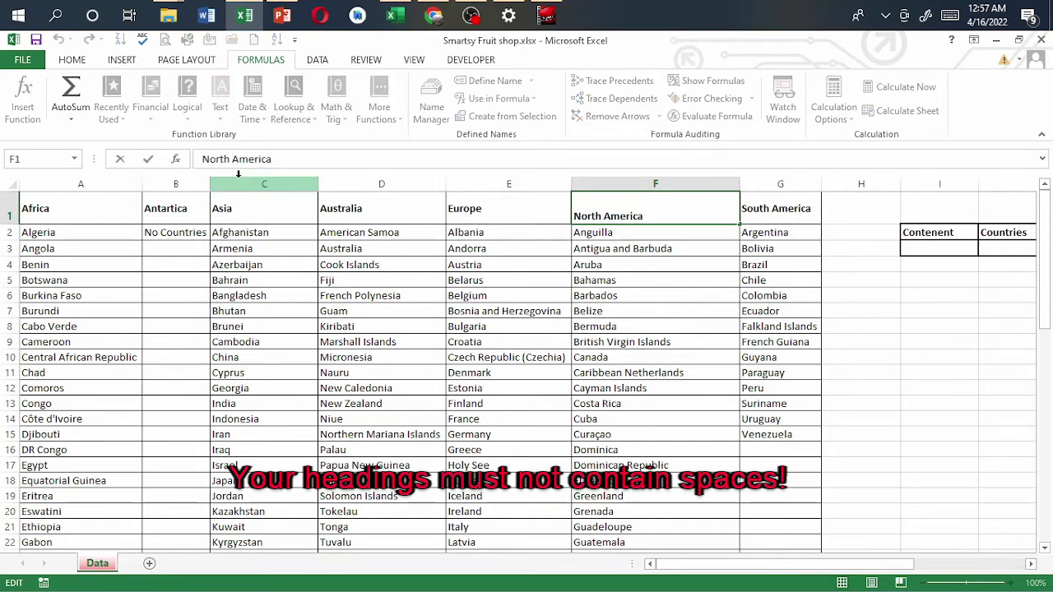
key("BackSpace")
type("_")
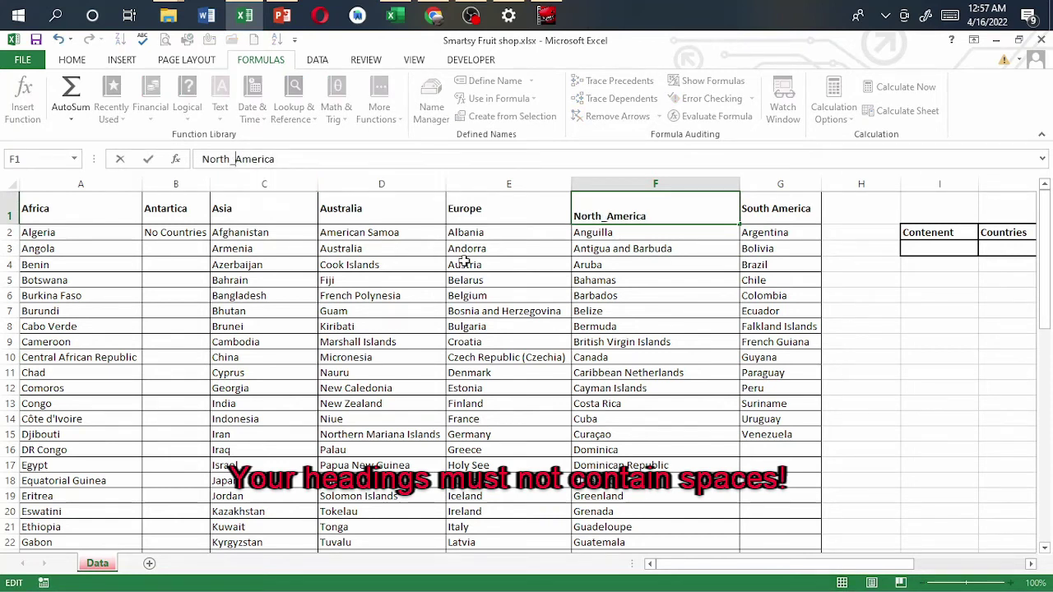
Change the G1 heading to South_America, replacing the space with an underscore.
left_click(775, 212)
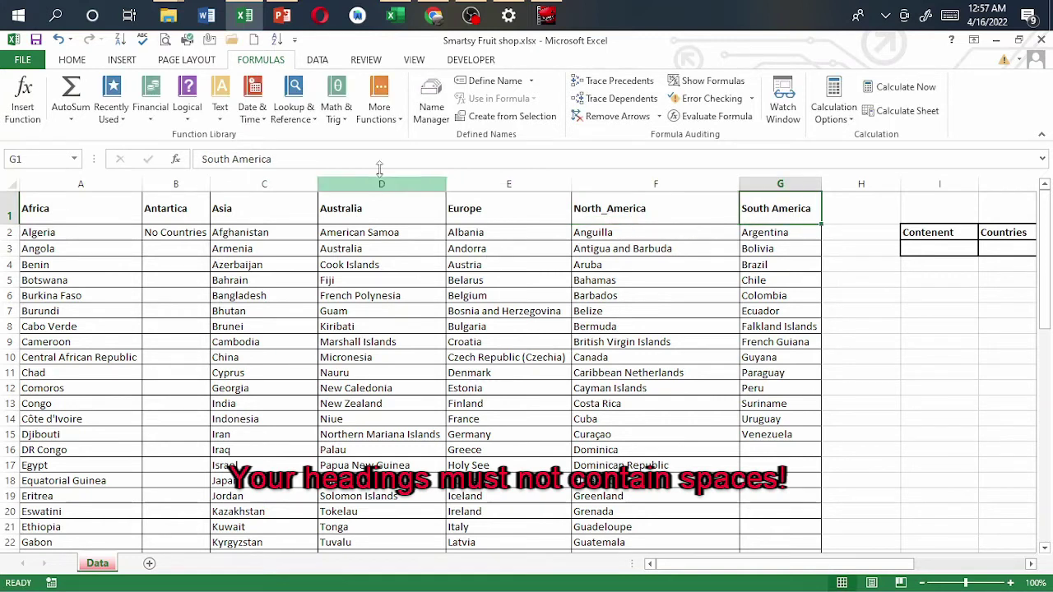
left_click(233, 158)
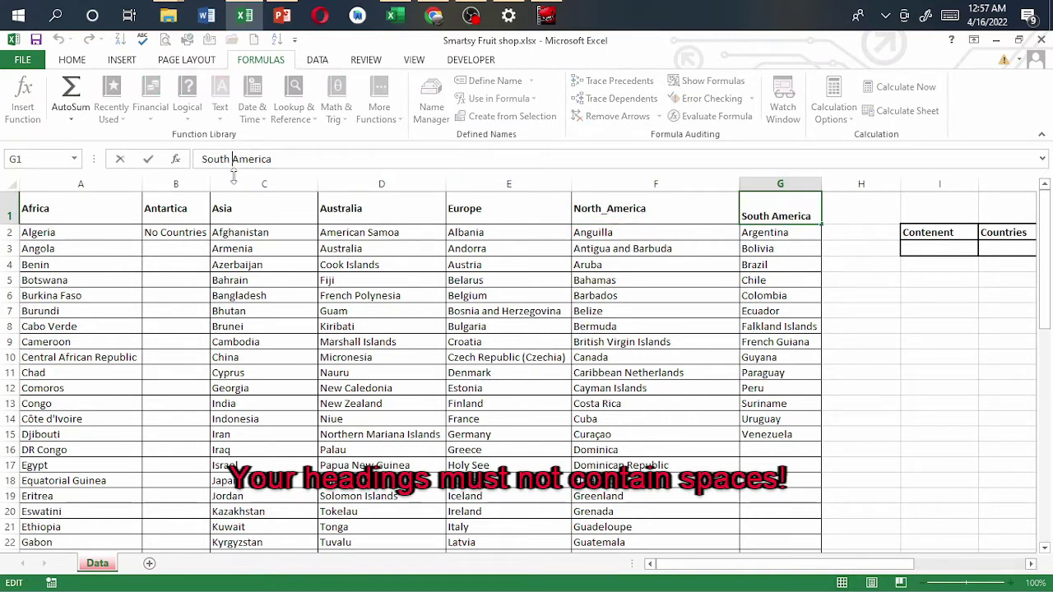
key("BackSpace")
type("_")
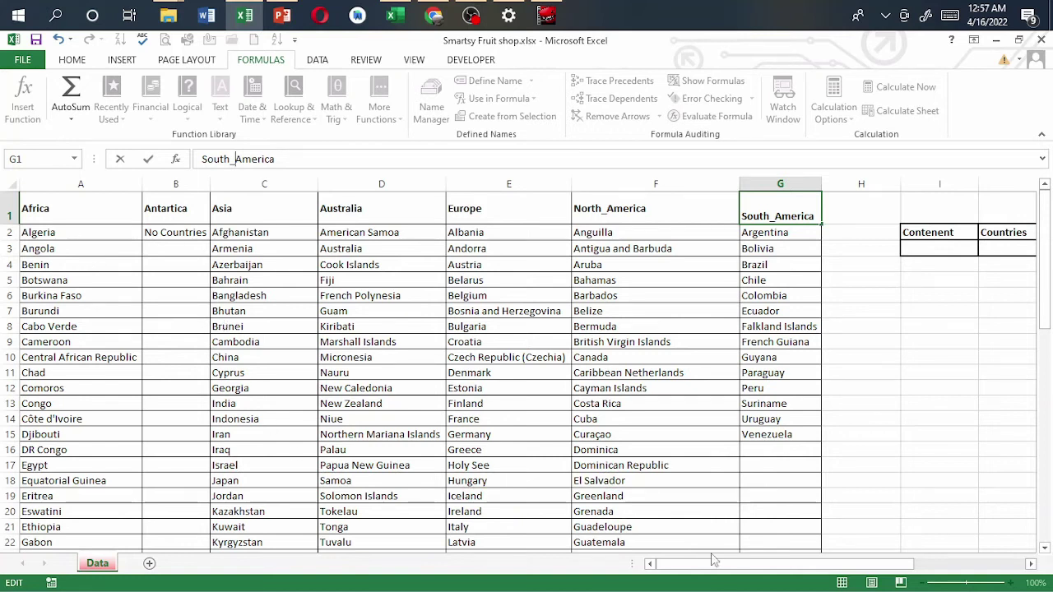
left_click_drag(708, 564, 786, 565)
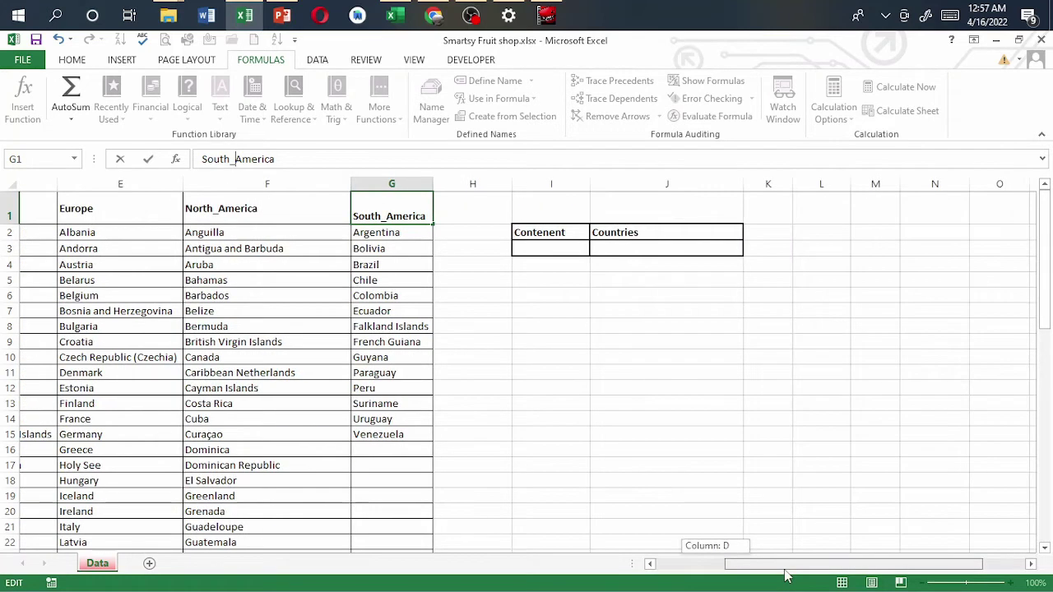
Give I3 a List data validation sourced from the continent headings =$A$1:$G$1.
left_click(531, 249)
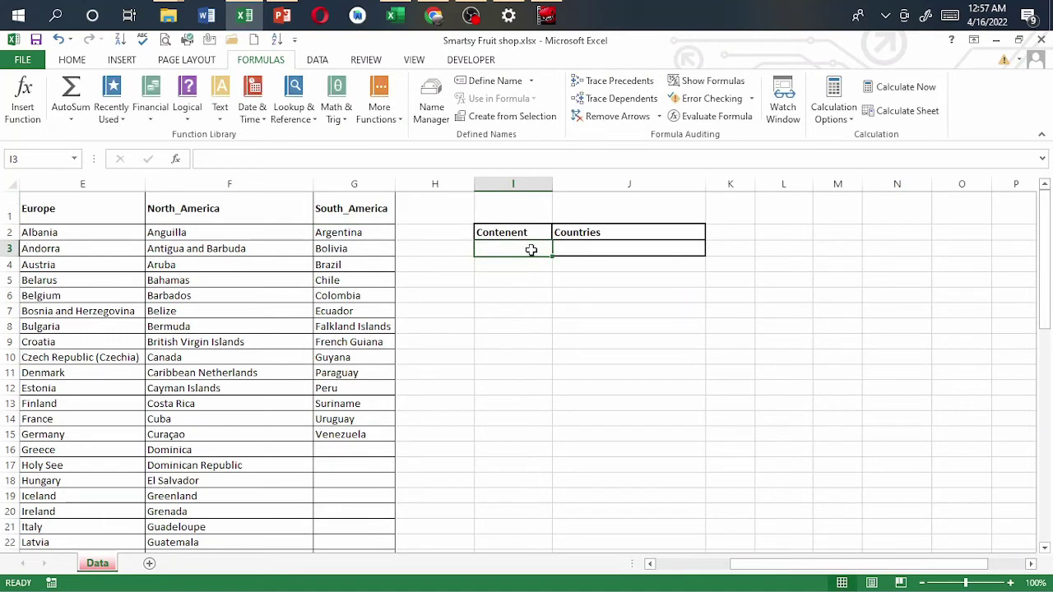
left_click(325, 63)
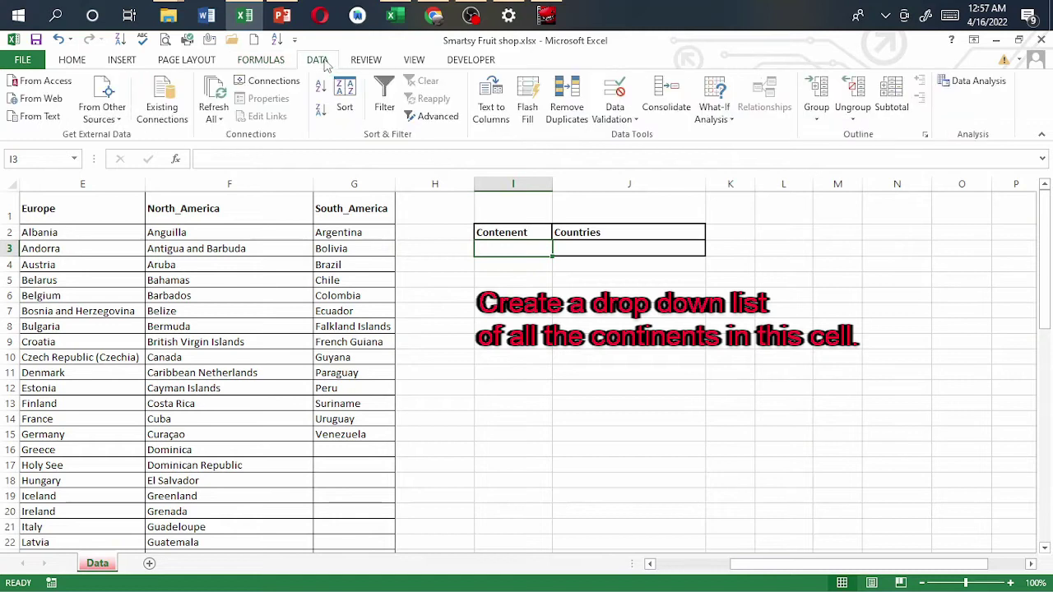
left_click(637, 120)
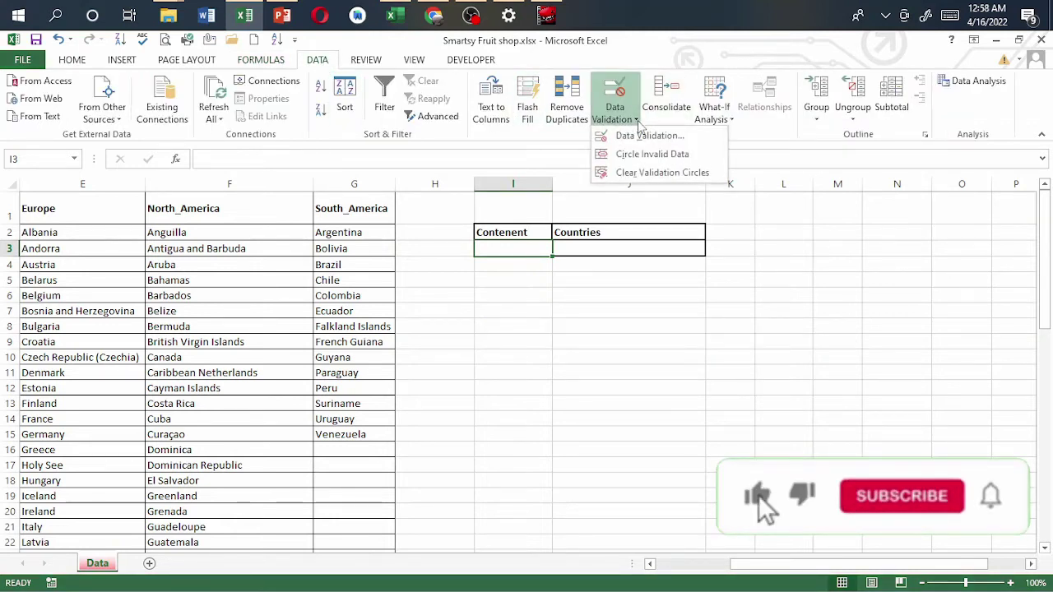
left_click(641, 137)
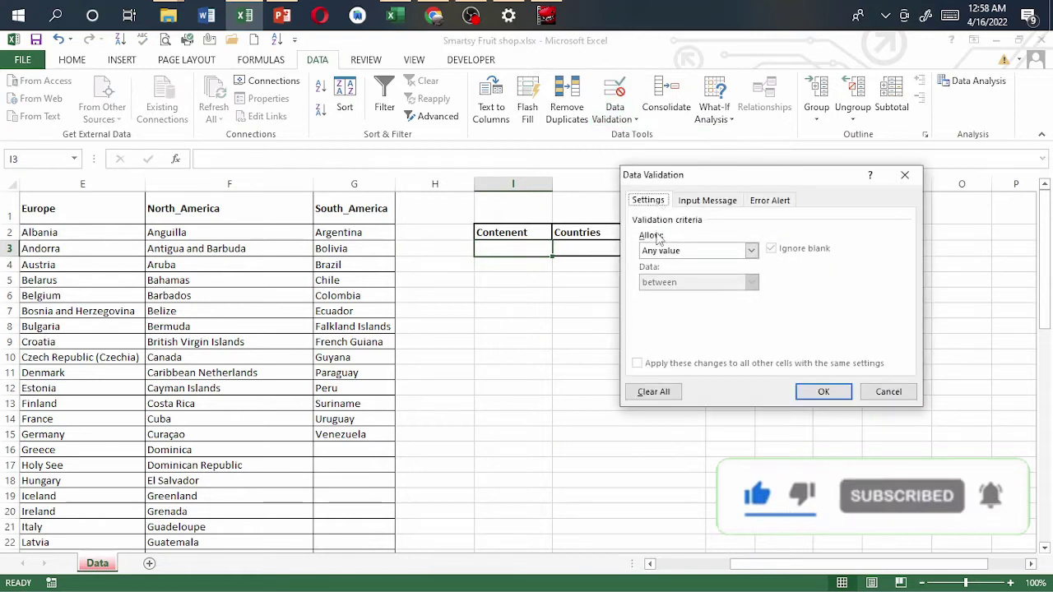
left_click(751, 250)
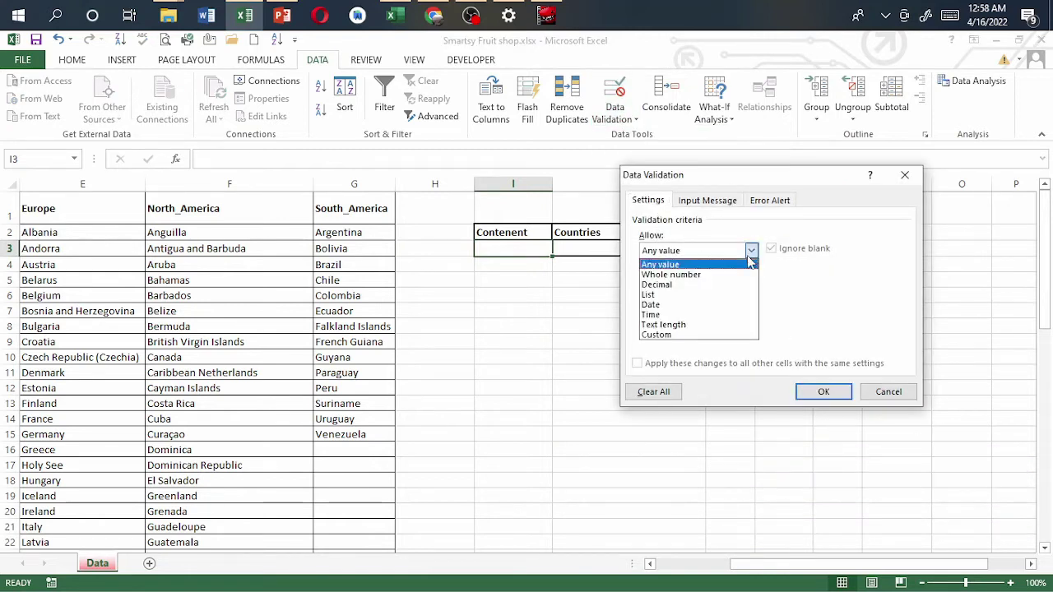
left_click(648, 295)
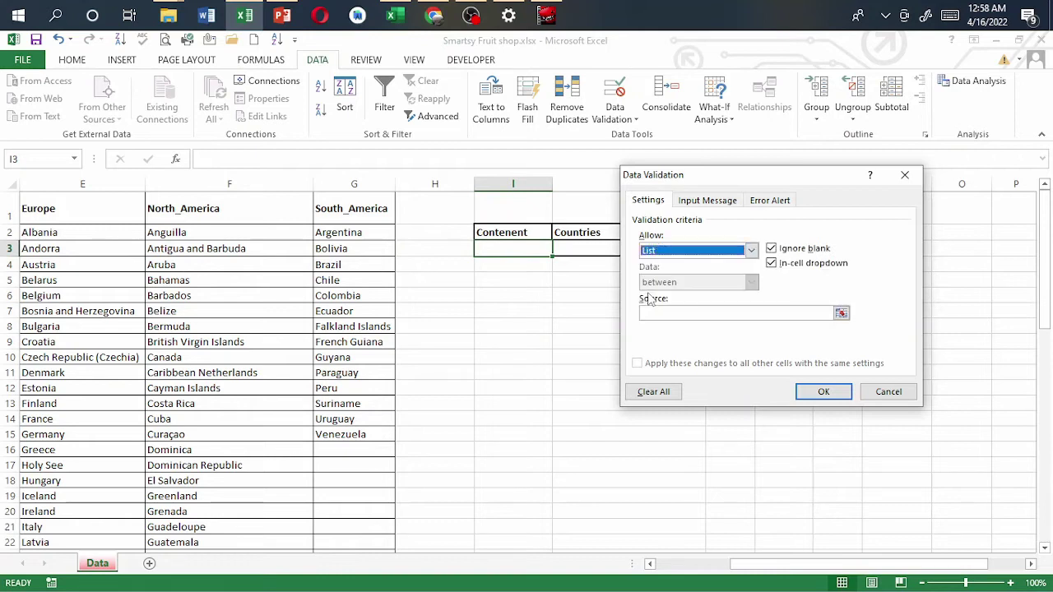
left_click(840, 314)
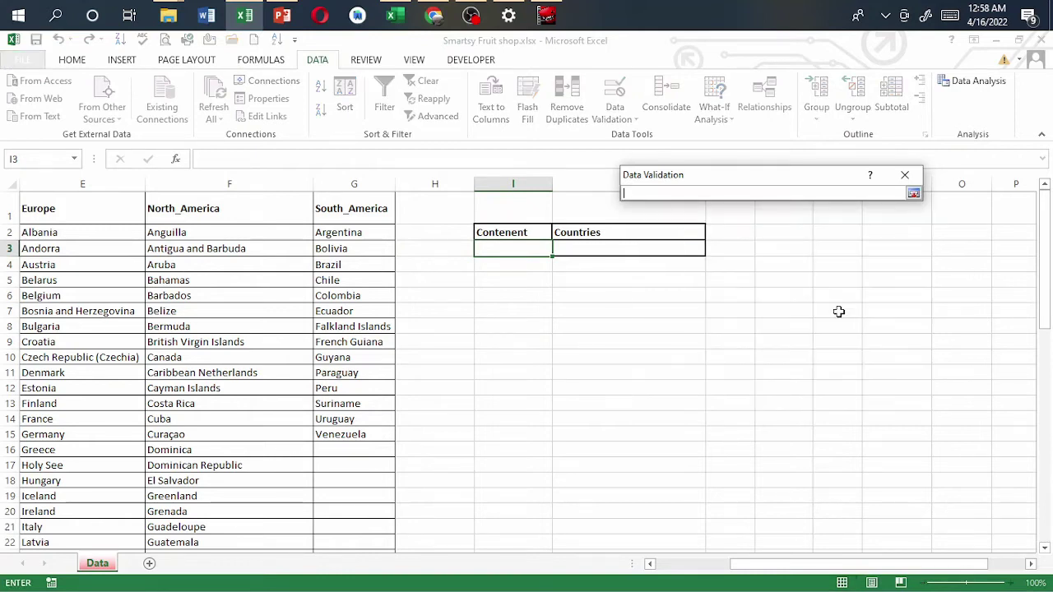
mouse_move(373, 211)
left_mouse_down()
mouse_move(3, 206)
mouse_move(36, 208)
left_mouse_up()
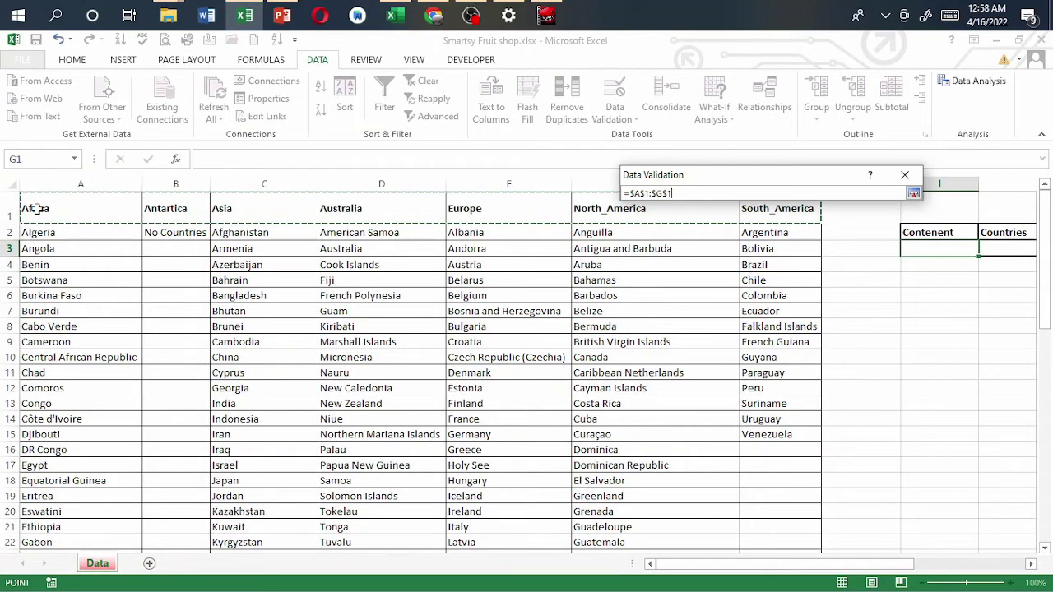
left_click(914, 195)
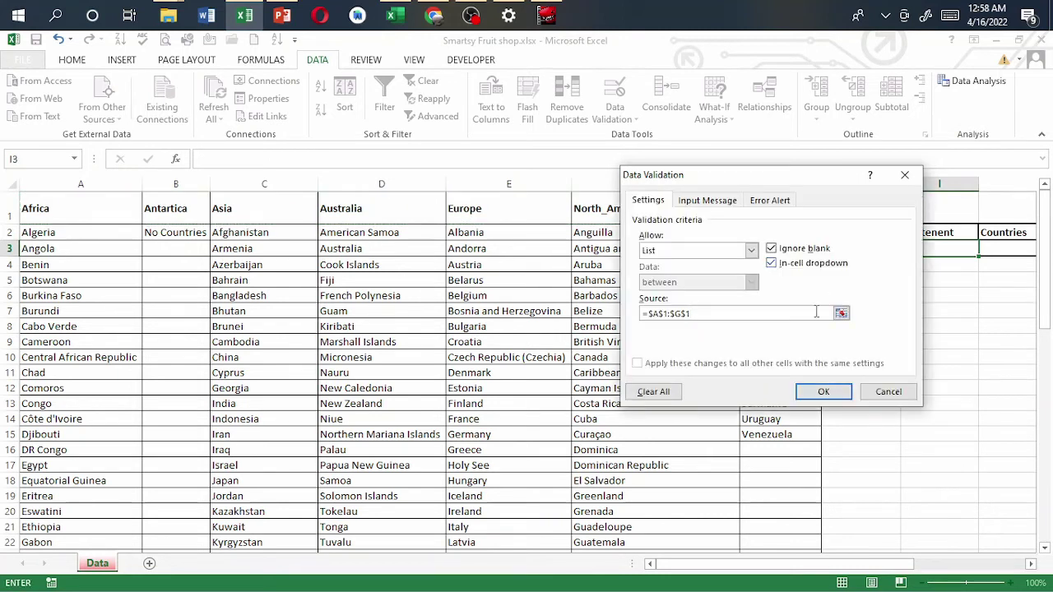
left_click(823, 391)
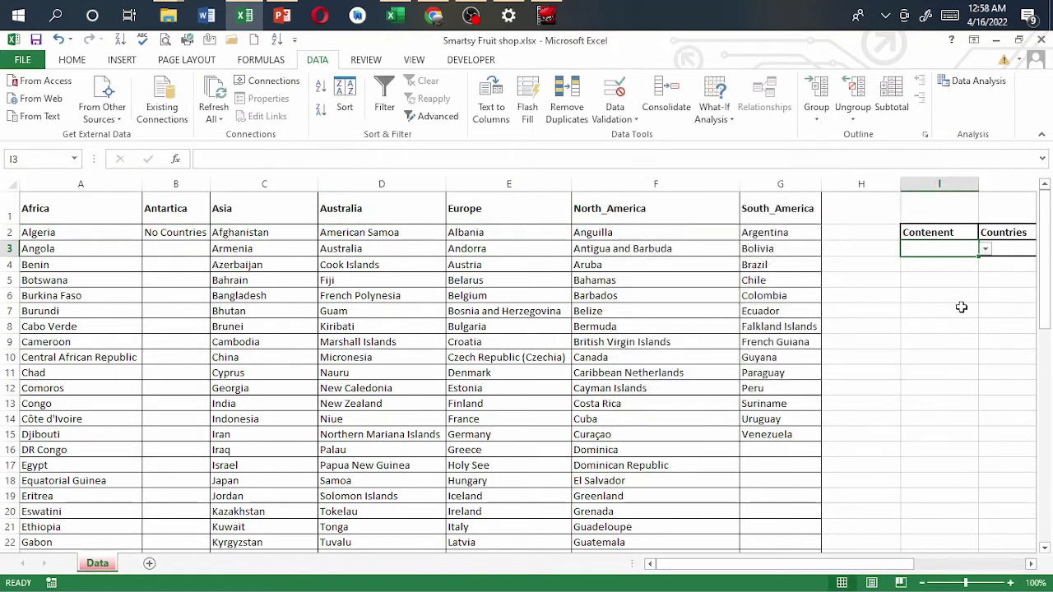
Choose Australia from I3's continent drop-down to test the list.
left_click(985, 250)
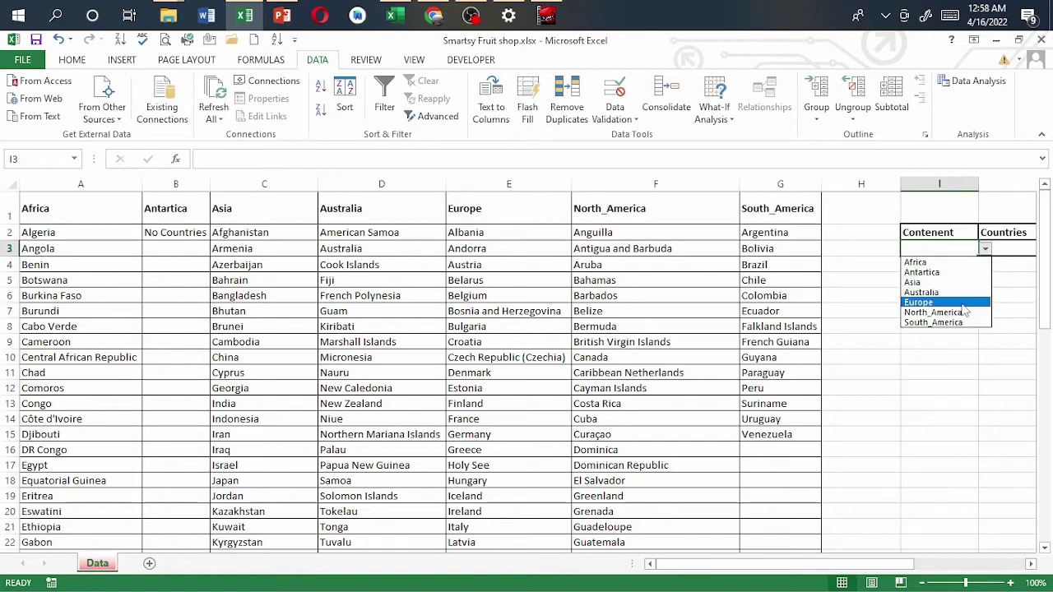
left_click(944, 293)
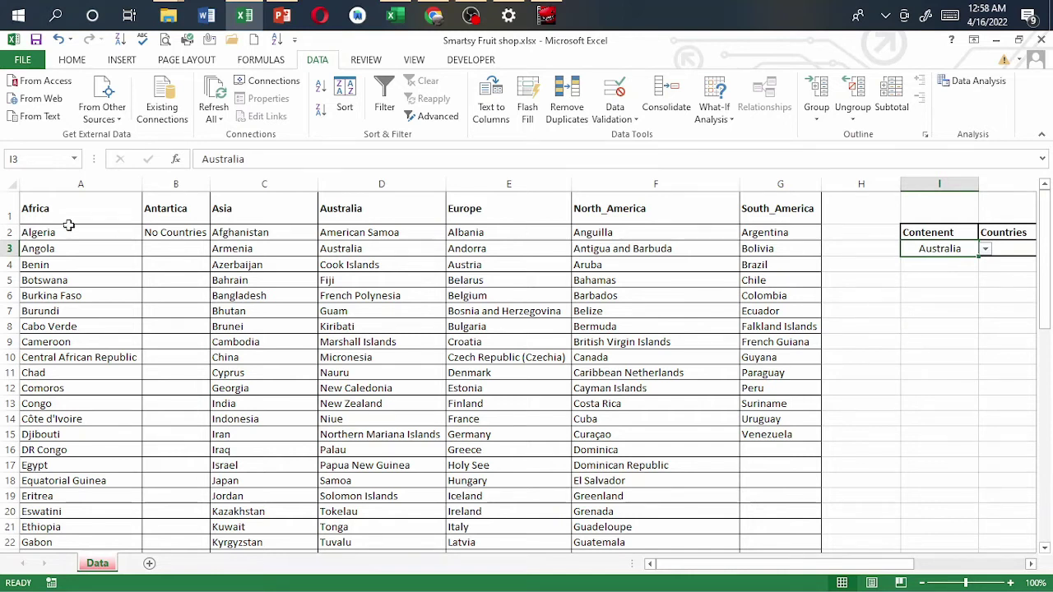
mouse_move(66, 210)
left_mouse_down()
mouse_move(761, 277)
mouse_move(737, 589)
left_mouse_up()
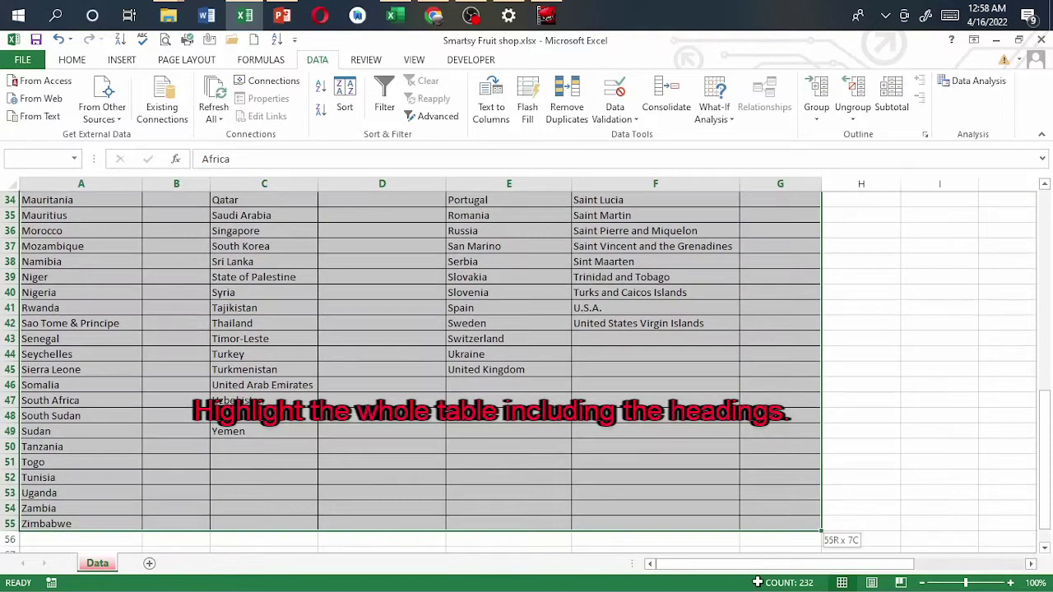
Create named ranges from A1:G55 using only the top-row continent headings as names.
left_click_drag(737, 589, 765, 489)
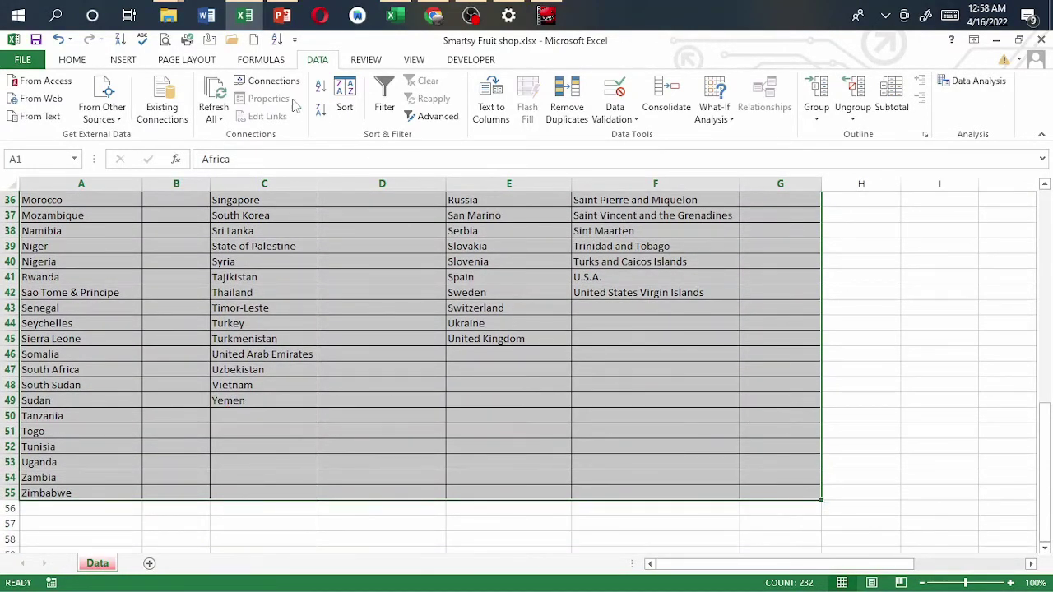
left_click(260, 60)
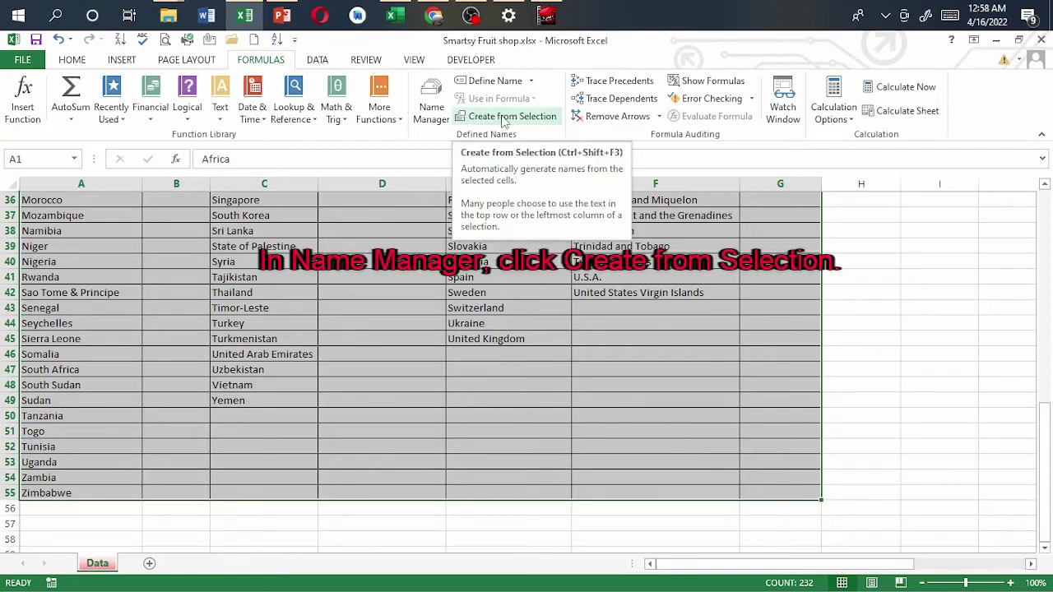
left_click(504, 118)
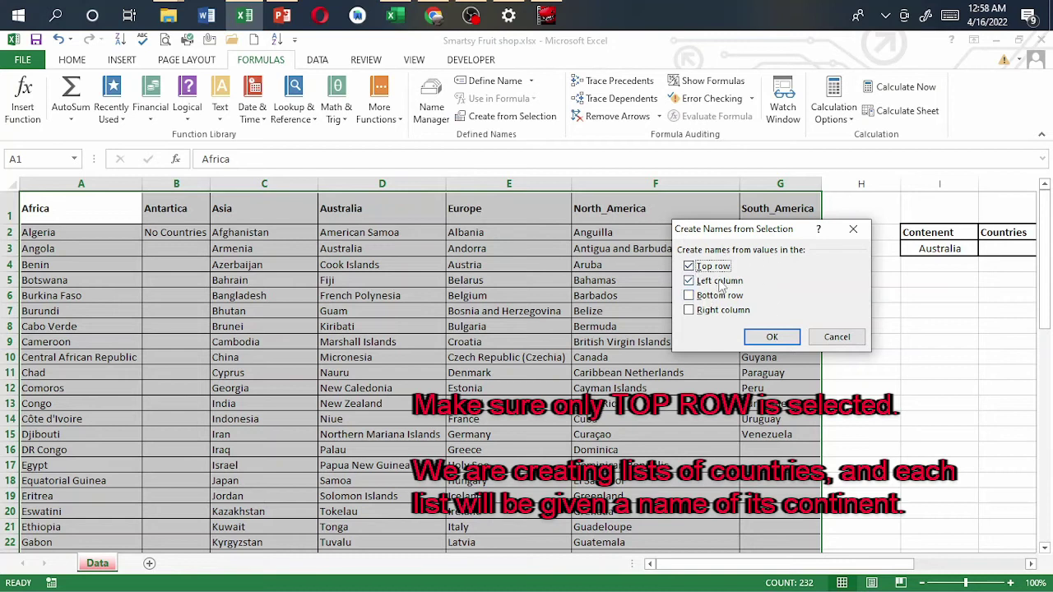
left_click(689, 280)
left_click(773, 337)
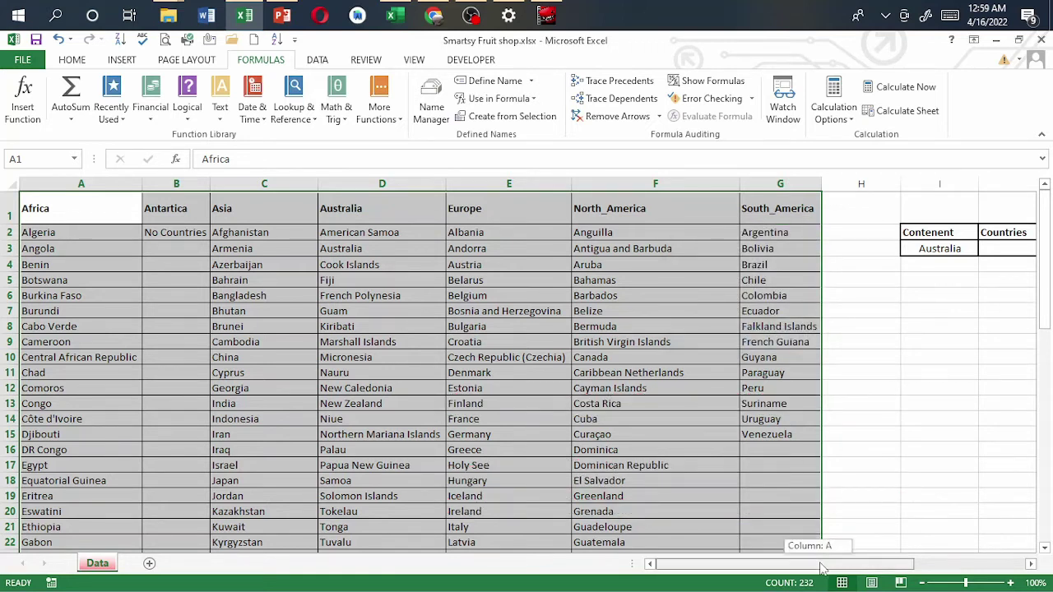
left_click_drag(823, 564, 857, 568)
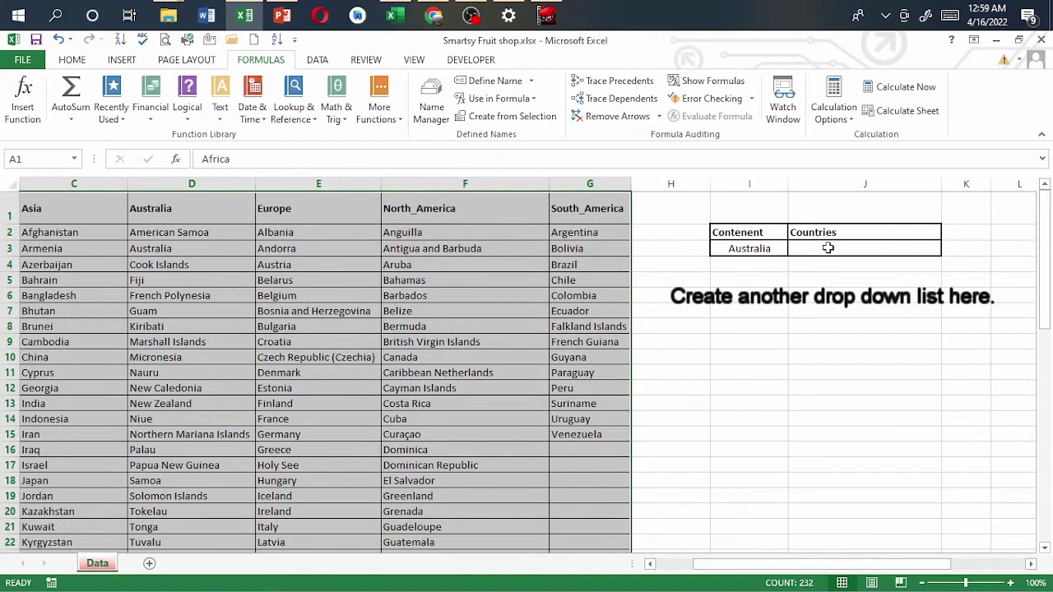
Set J3's data validation to allow a List.
left_click(826, 247)
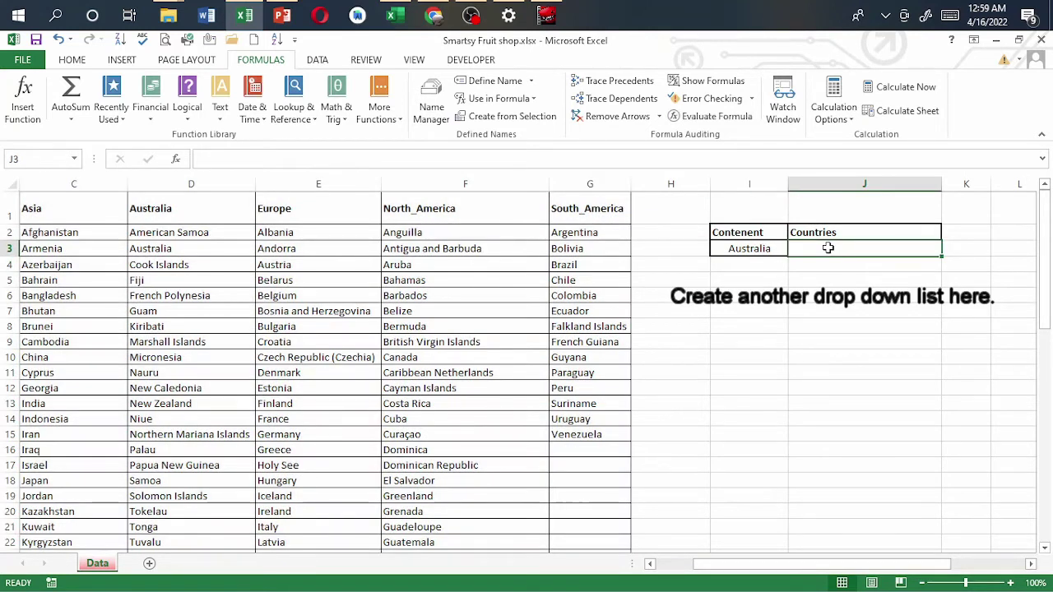
left_click(317, 60)
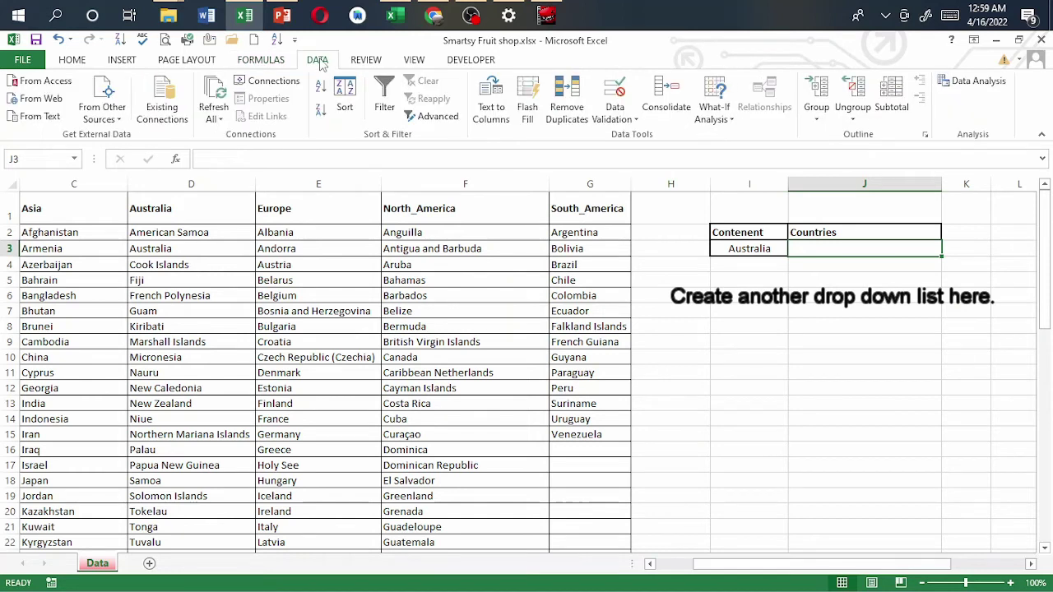
left_click(634, 119)
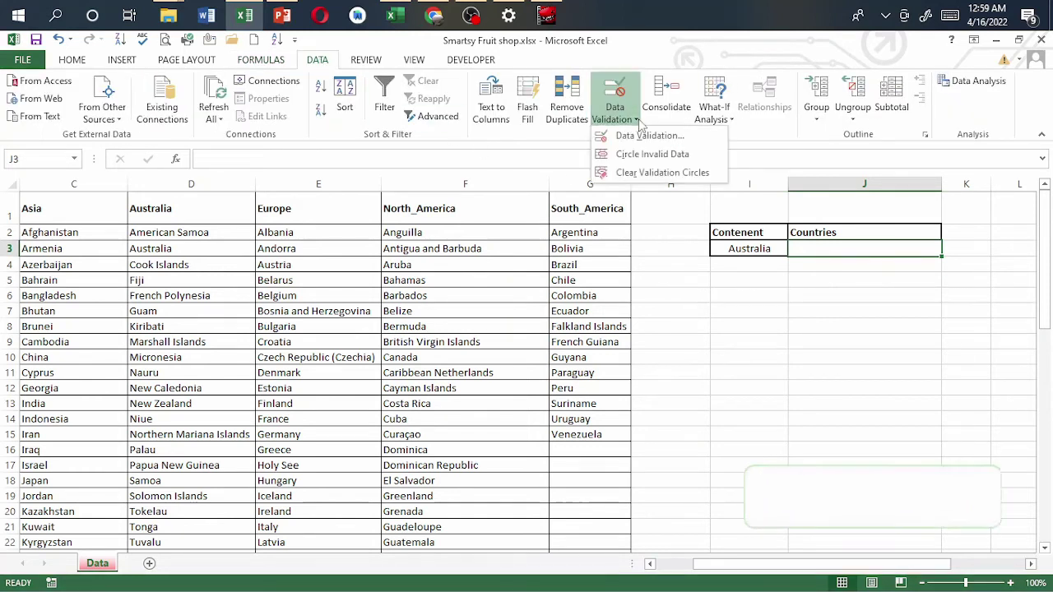
left_click(648, 136)
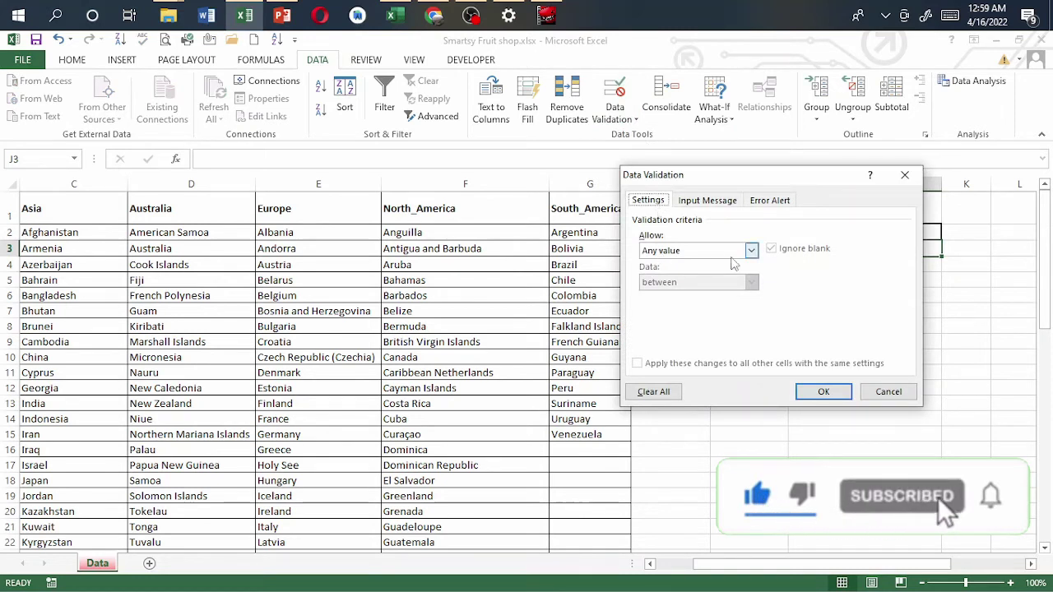
left_click(750, 251)
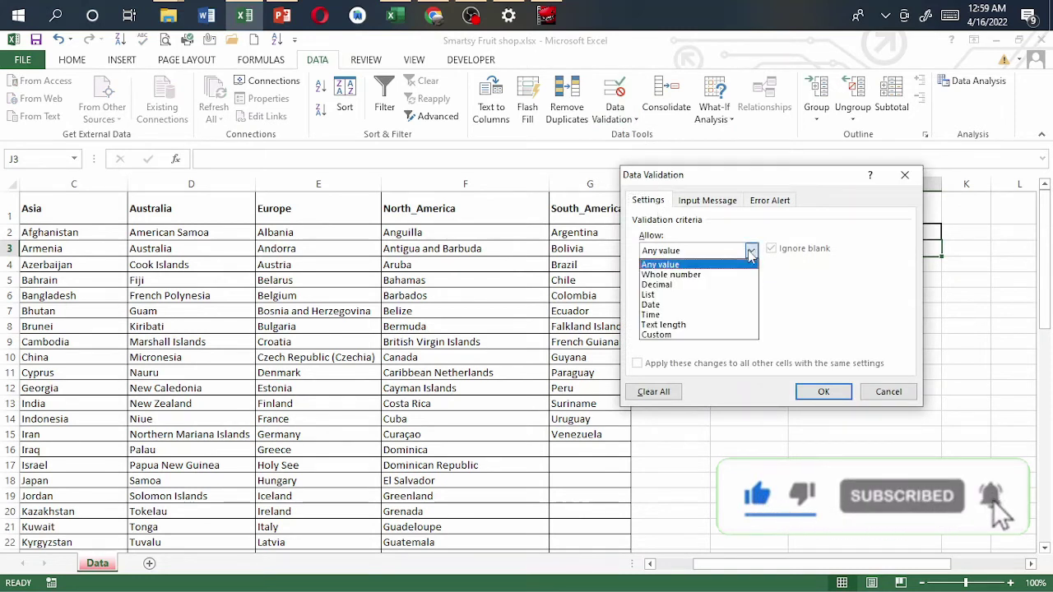
left_click(649, 295)
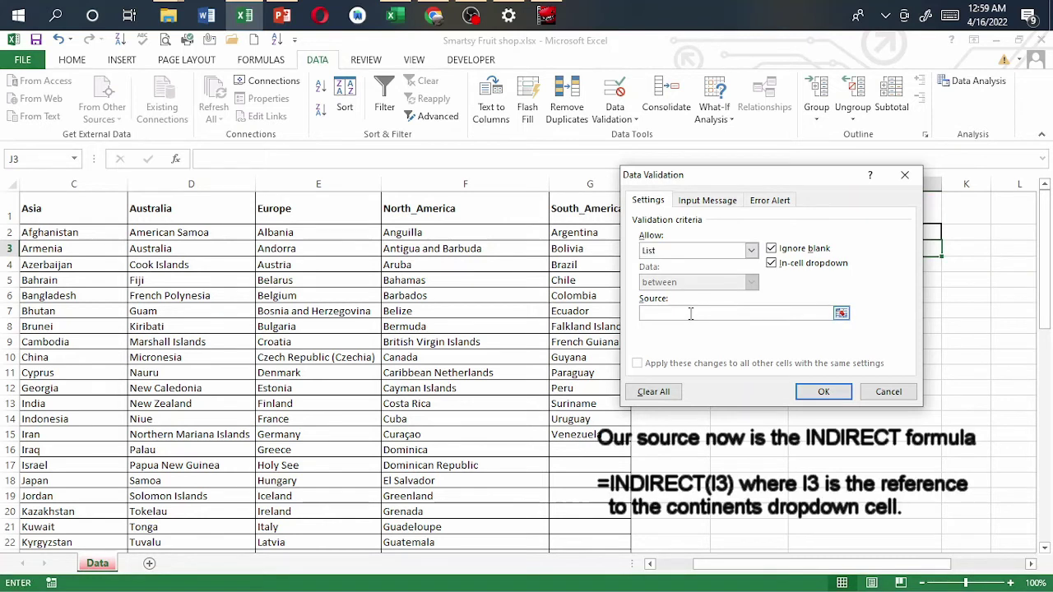
Enter =INDIRECT(I3) as the list source, with no $ signs, and apply it.
left_click(691, 313)
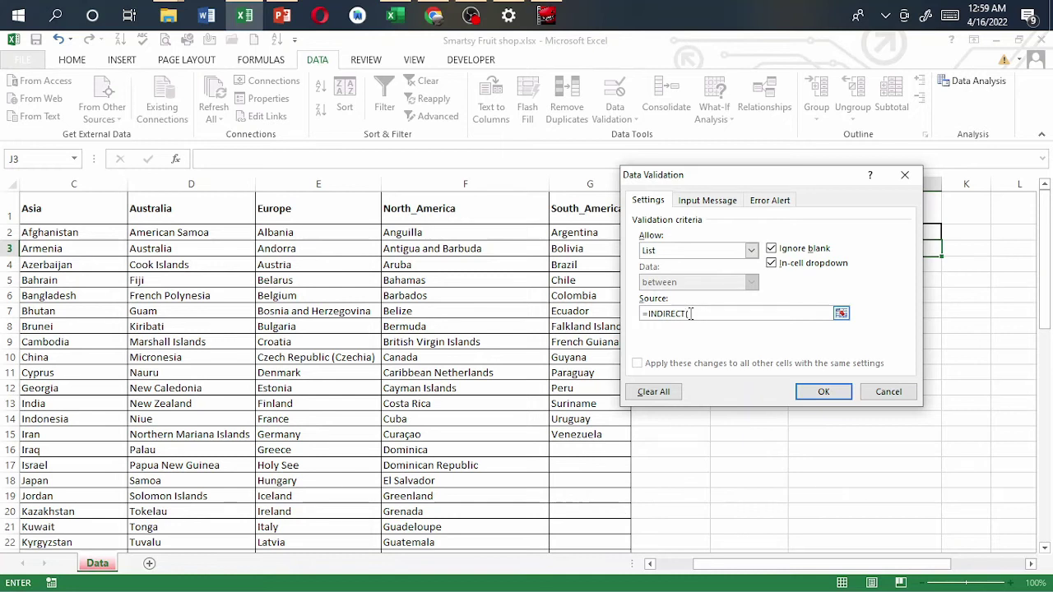
mouse_move(723, 181)
left_mouse_down()
mouse_move(898, 202)
mouse_move(761, 289)
left_mouse_up()
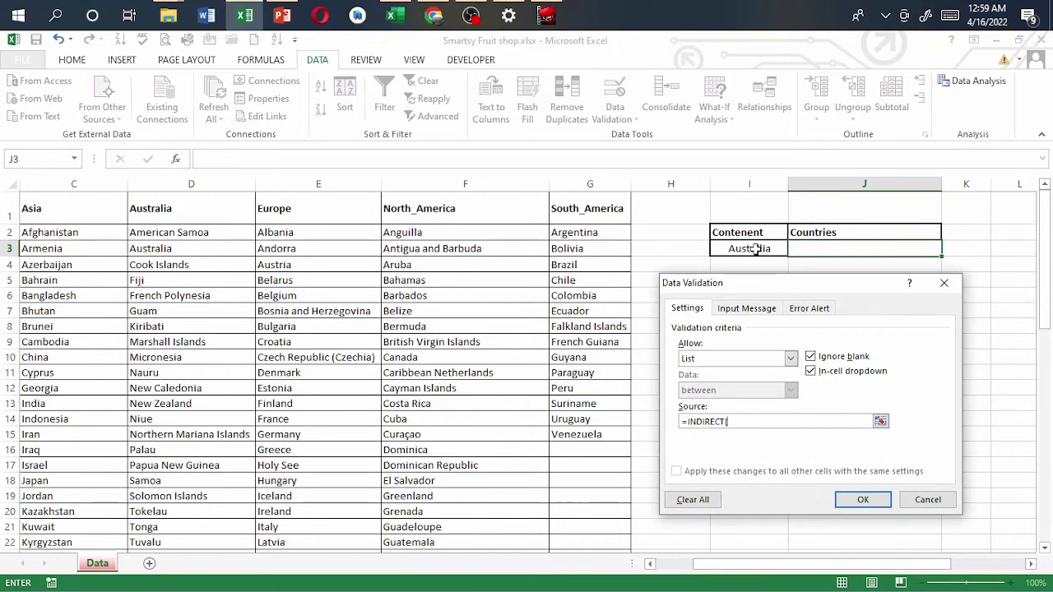
left_click(755, 250)
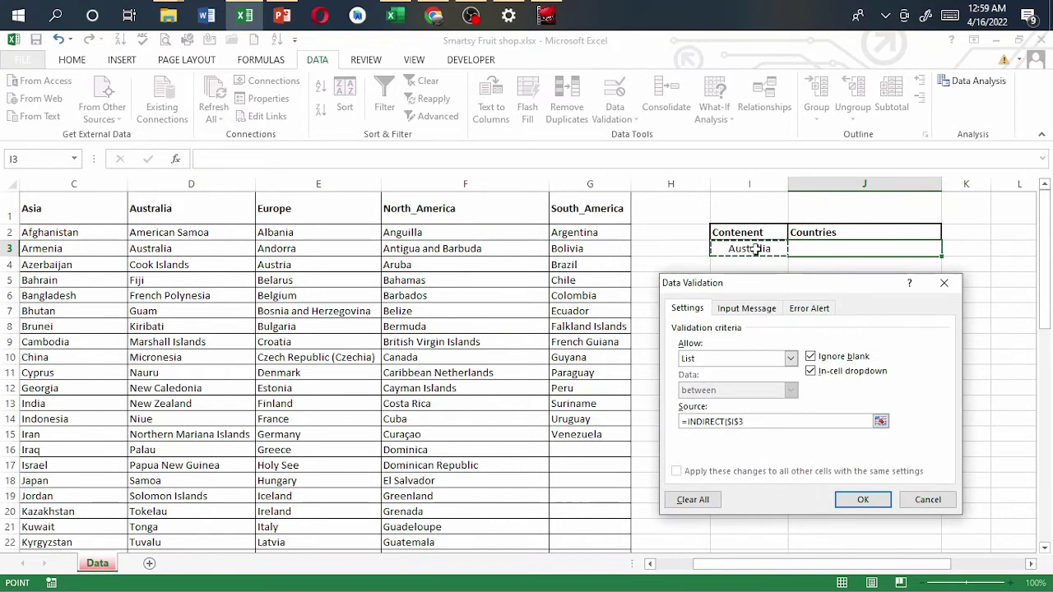
left_click(741, 422)
key("Left")
key("Left")
key("Left")
key("BackSpace")
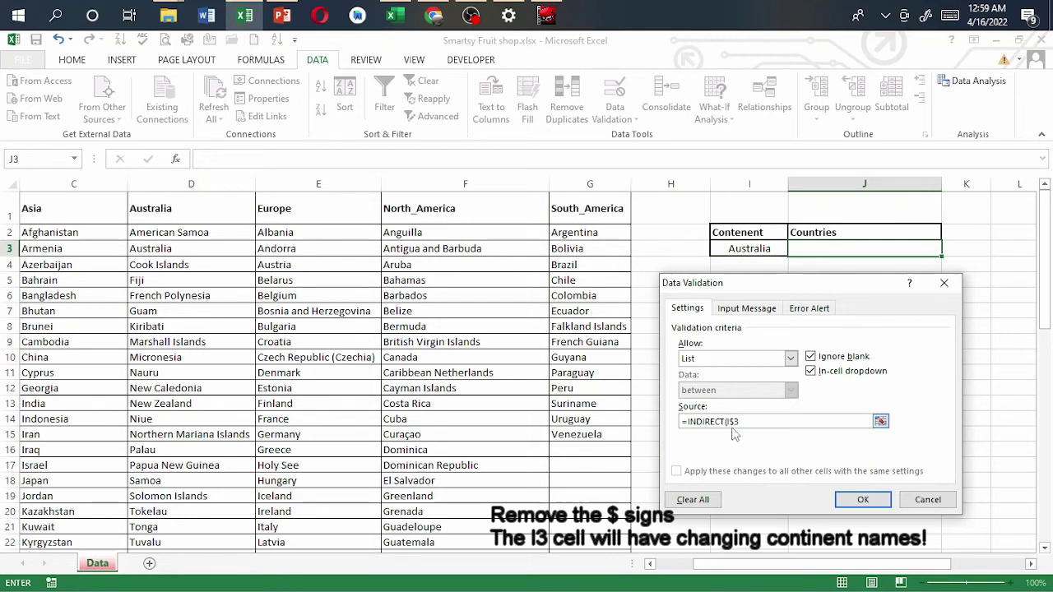
key("BackSpace")
left_click(862, 500)
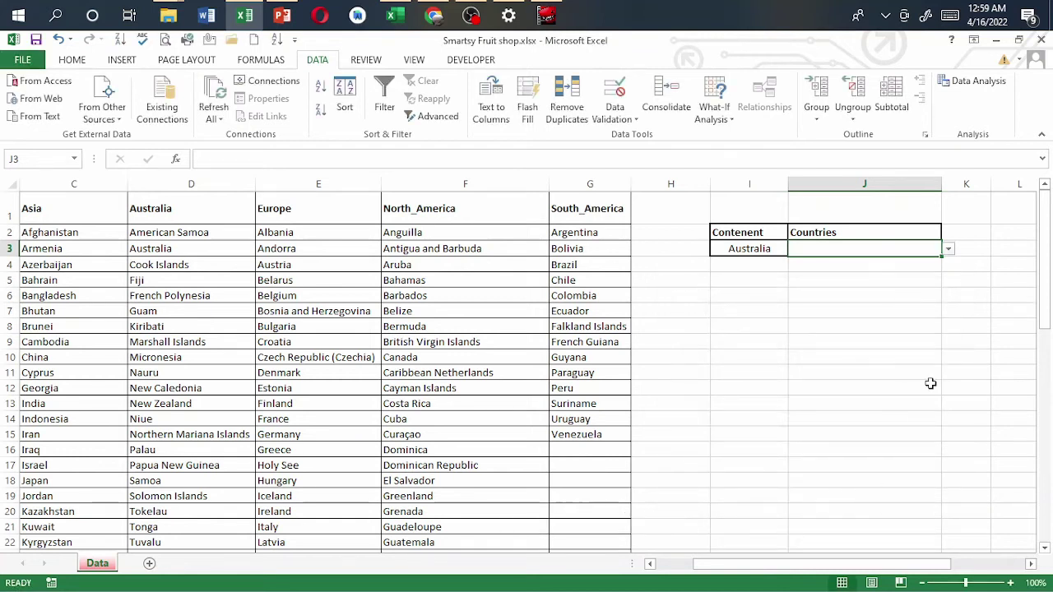
Review J3's country choices for Australia, then switch I3 to South_America.
left_click(948, 249)
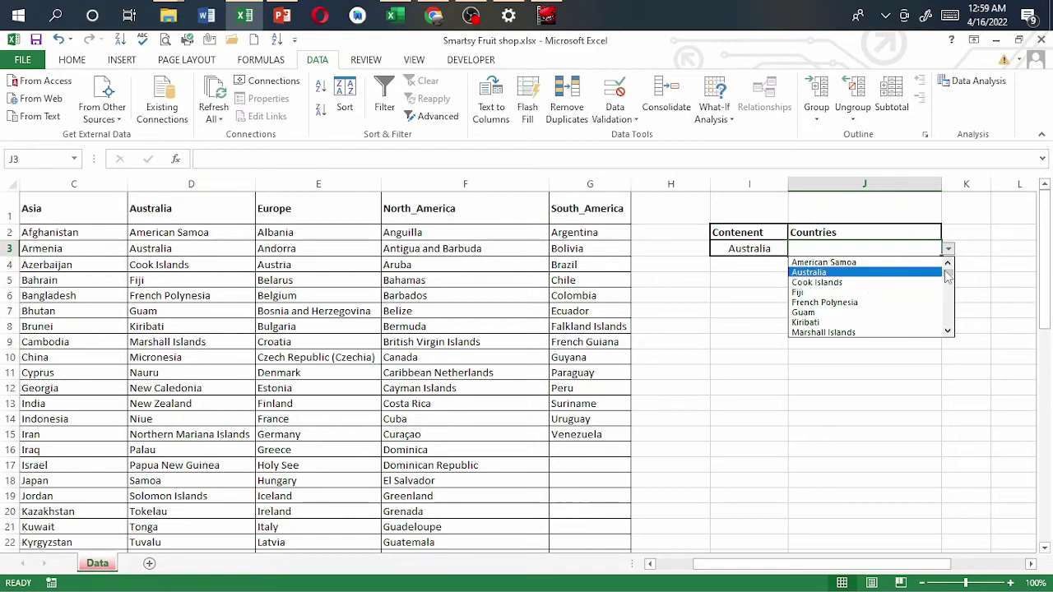
mouse_move(947, 277)
left_mouse_down()
mouse_move(947, 300)
mouse_move(948, 272)
left_mouse_up()
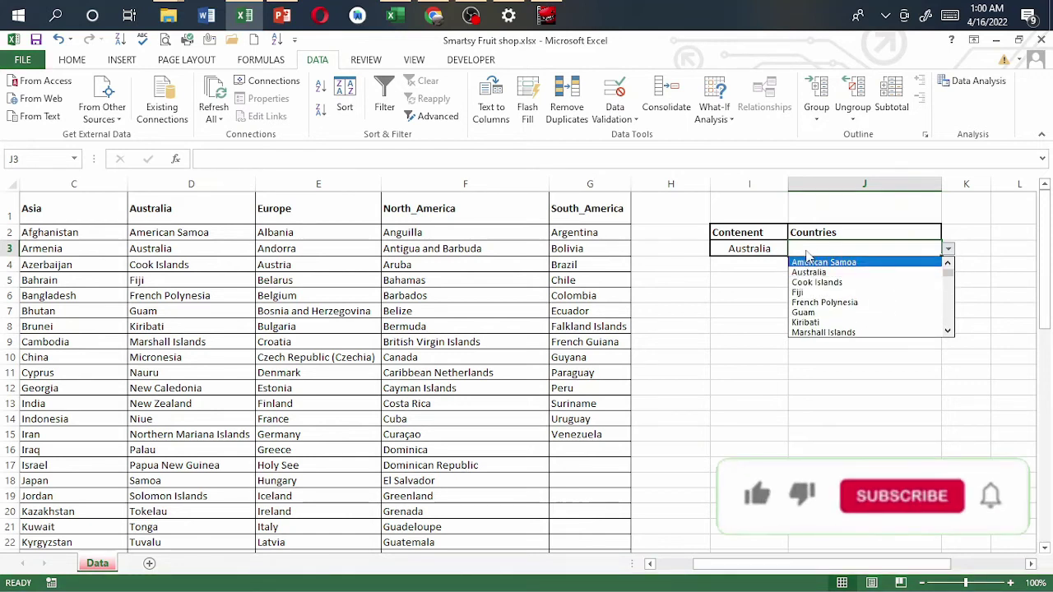
left_click(775, 249)
left_click(782, 250)
left_click(793, 249)
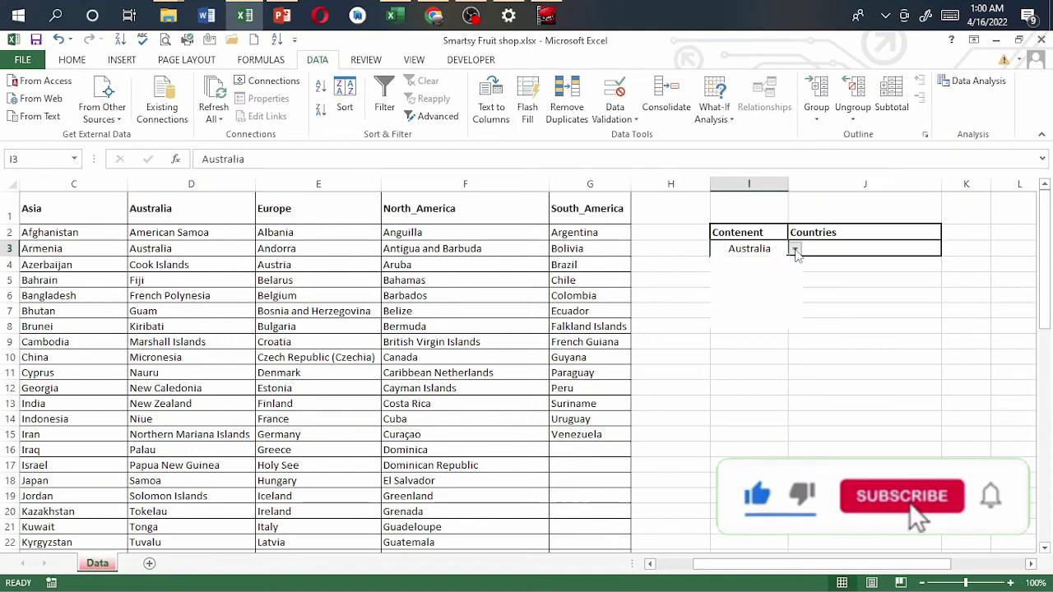
left_click(755, 323)
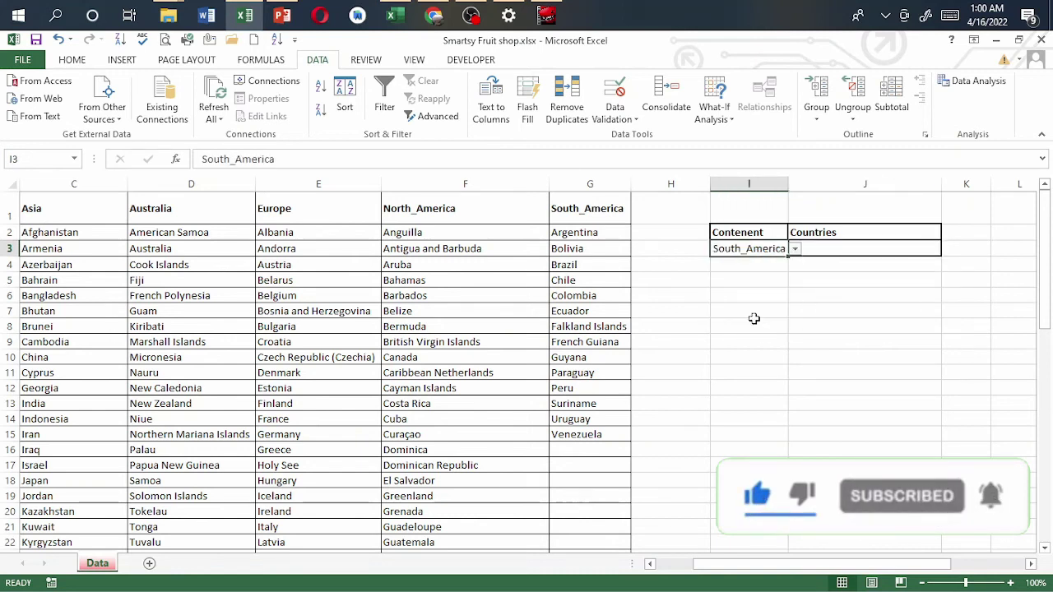
Confirm J3's list now shows South American countries like Argentina, Bolivia and Brazil.
left_click(887, 249)
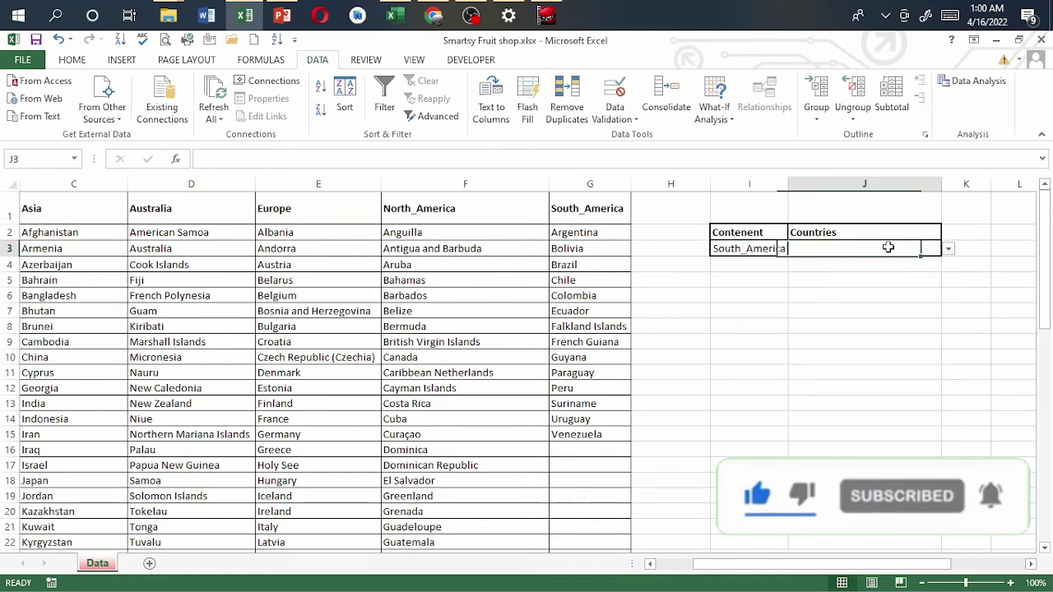
left_click(947, 248)
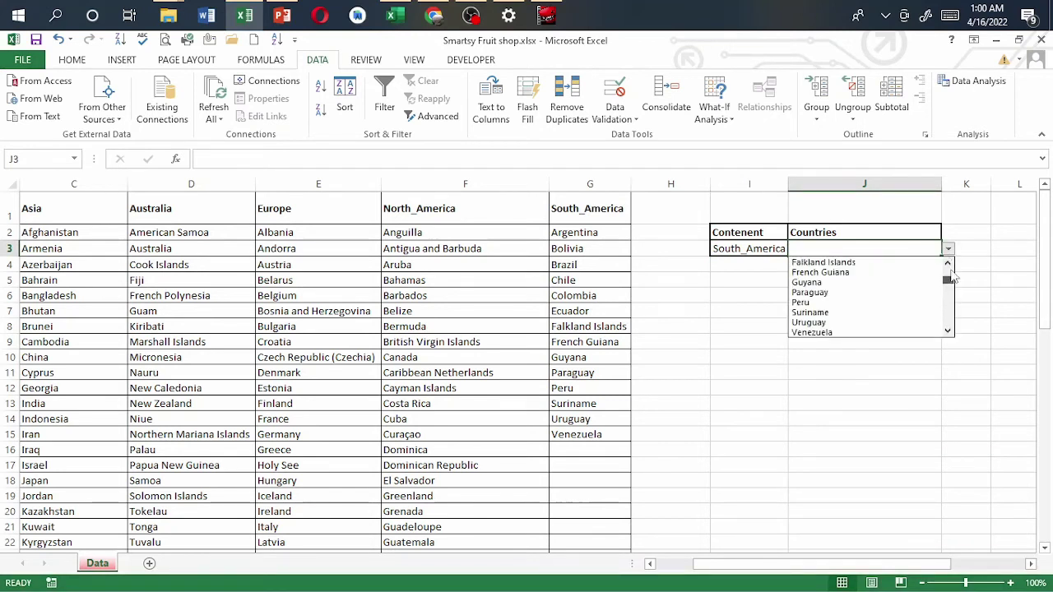
left_click_drag(948, 289, 947, 265)
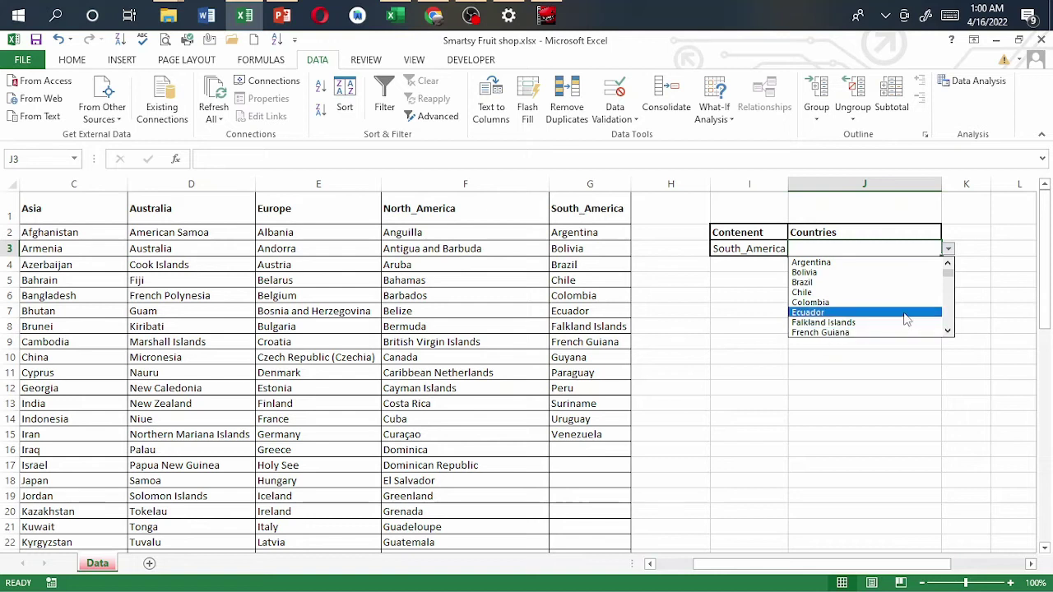
left_click(781, 255)
Switch I3 to Africa and pick Burkina Faso from J3's country list.
left_click(780, 251)
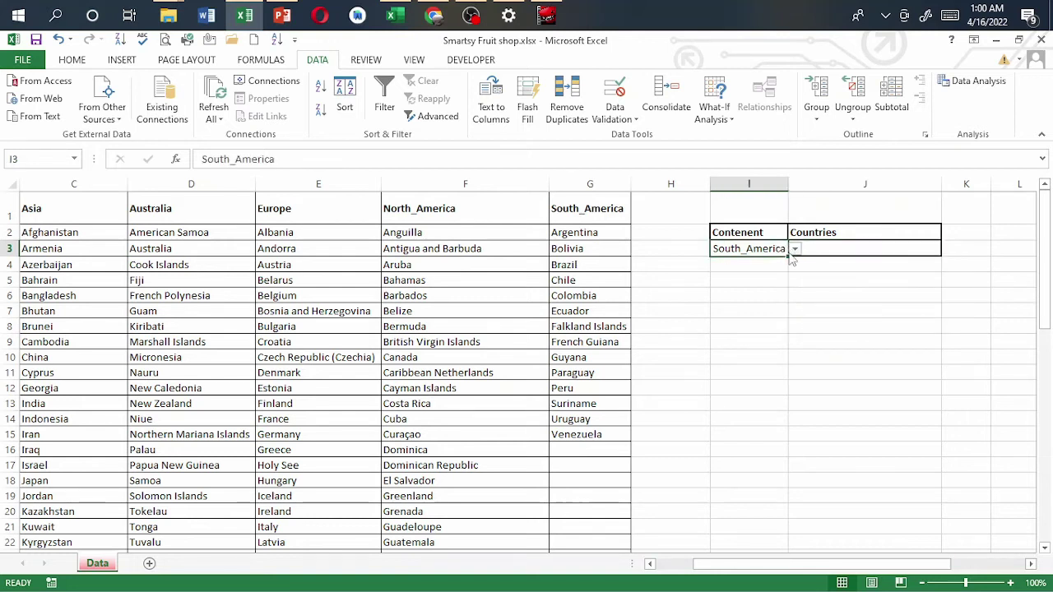
left_click(794, 249)
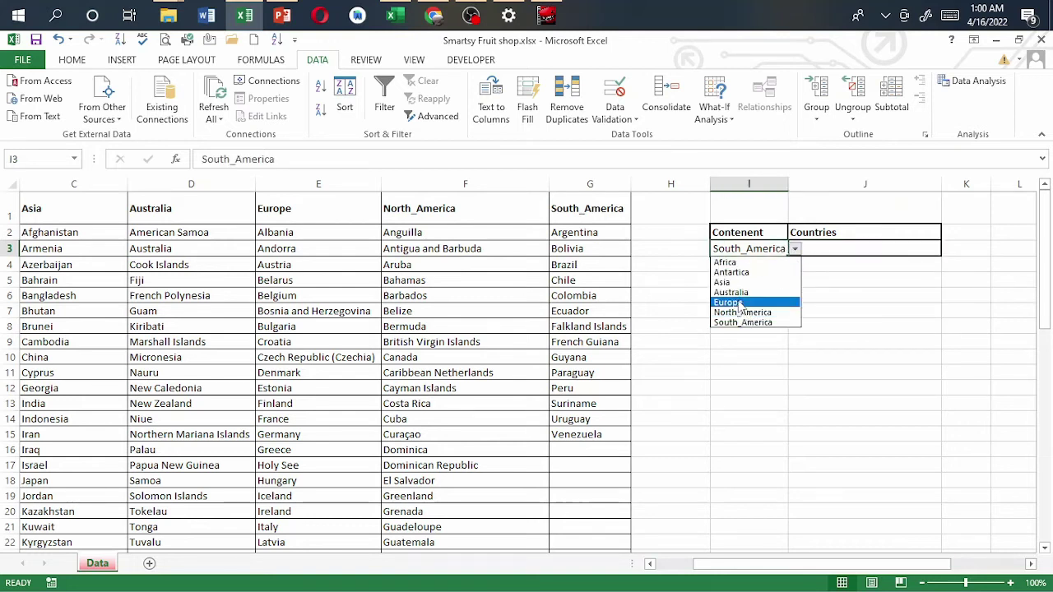
left_click(740, 263)
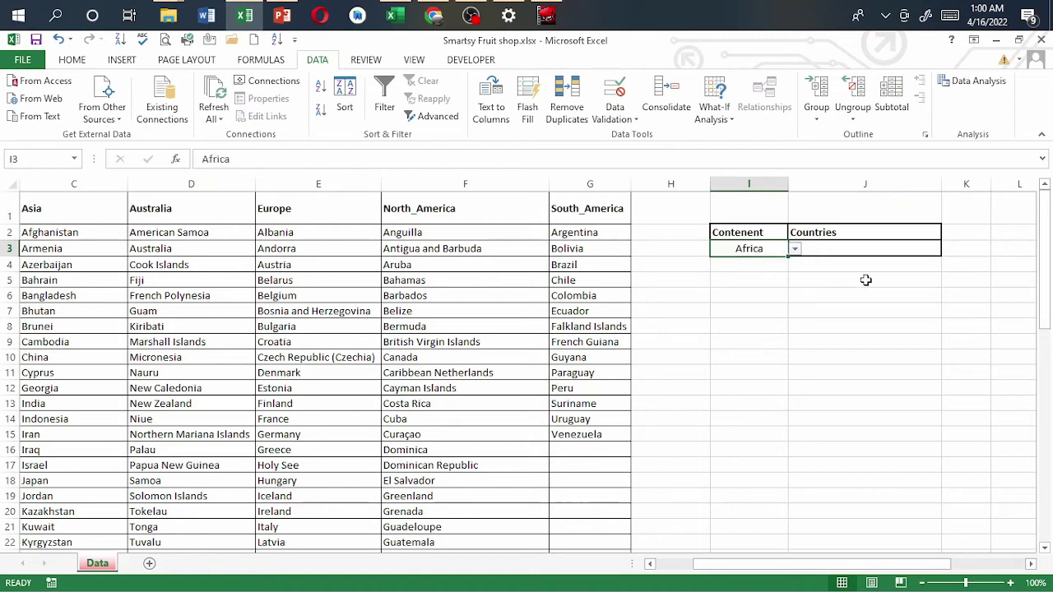
left_click(898, 252)
left_click(947, 251)
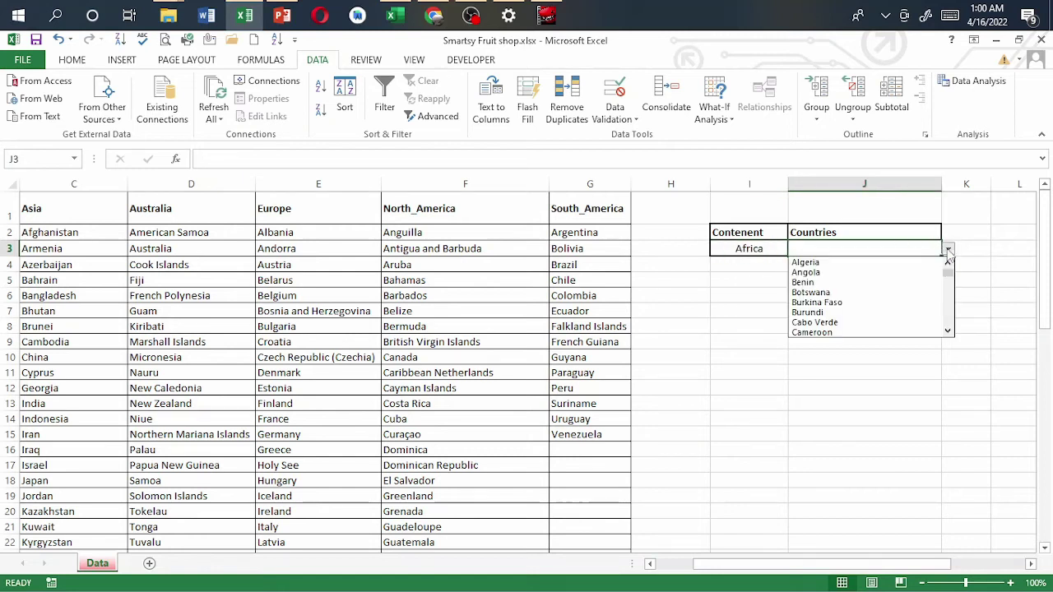
left_click_drag(948, 278, 942, 308)
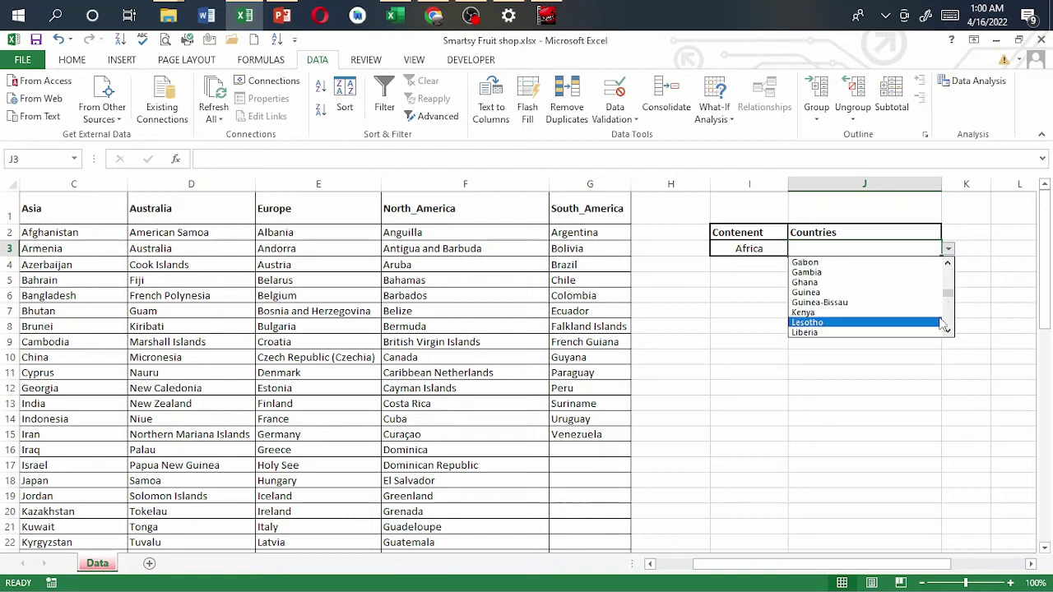
mouse_move(948, 294)
left_mouse_down()
mouse_move(946, 344)
mouse_move(948, 264)
left_mouse_up()
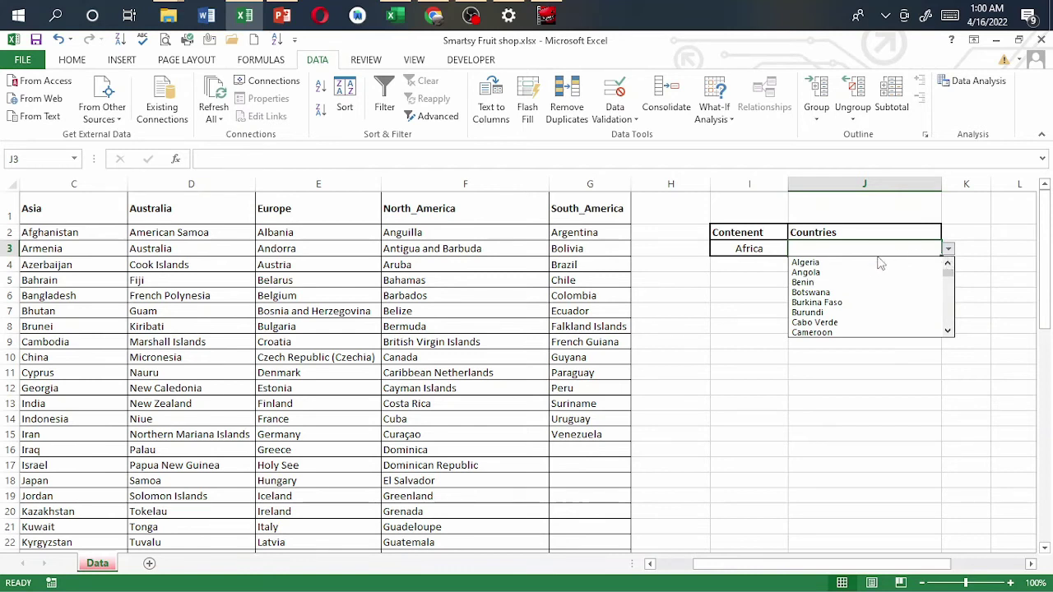
left_click(834, 303)
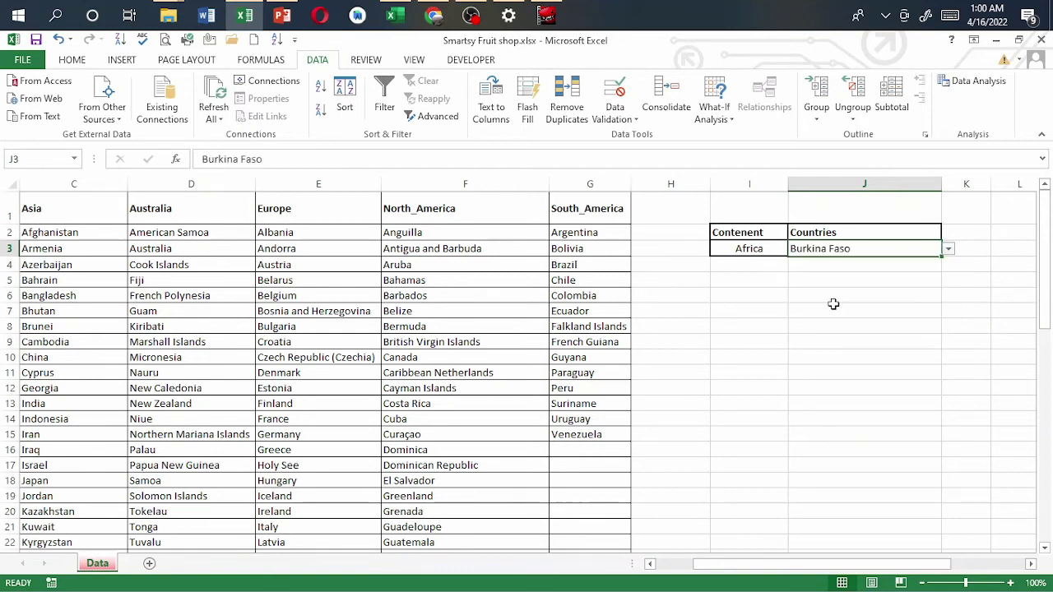
Change I3 to Antartica and confirm J3 offers only No Countries.
left_click(764, 249)
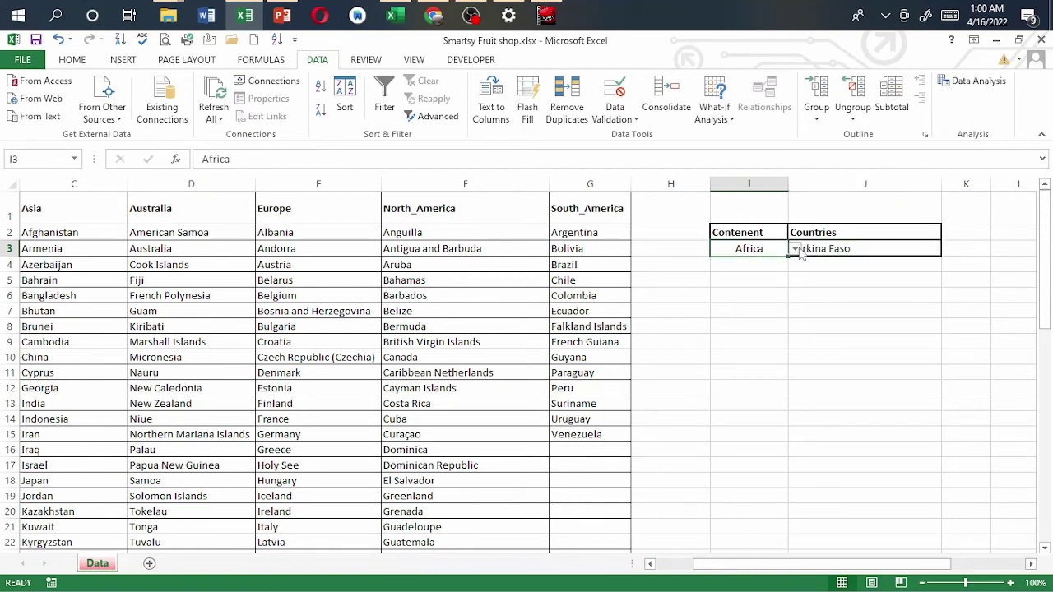
left_click(795, 249)
left_click(761, 274)
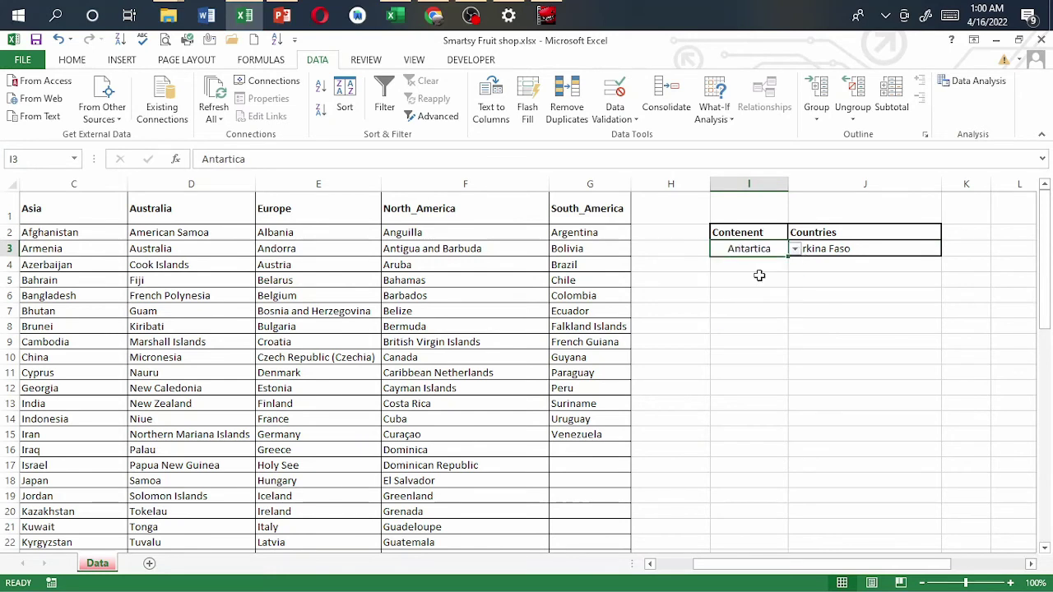
left_click(888, 251)
left_click(947, 251)
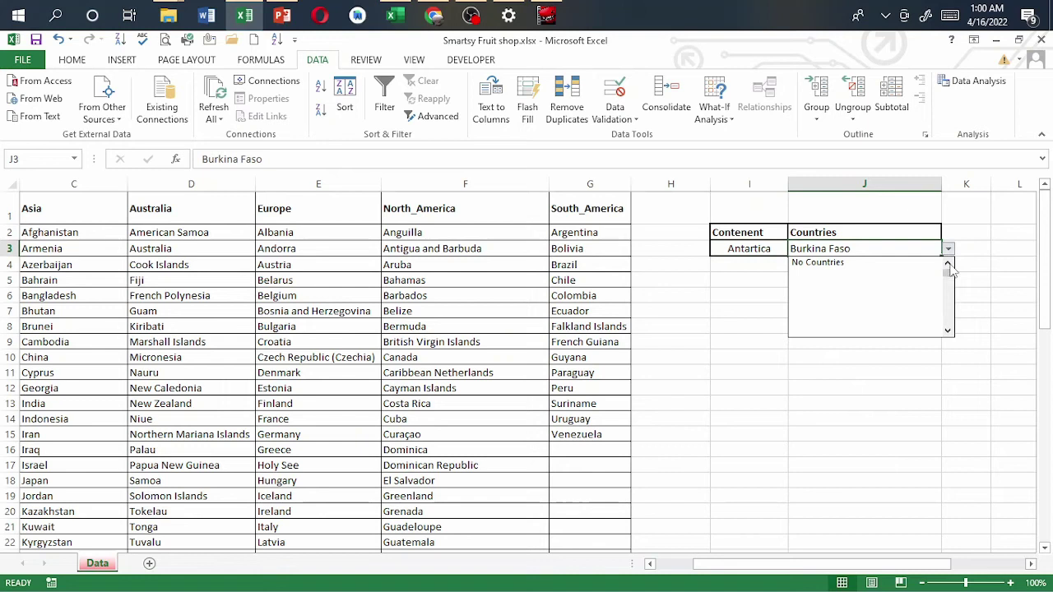
left_click(773, 251)
Switch I3 to Asia and check J3's Asian country choices.
left_click(782, 254)
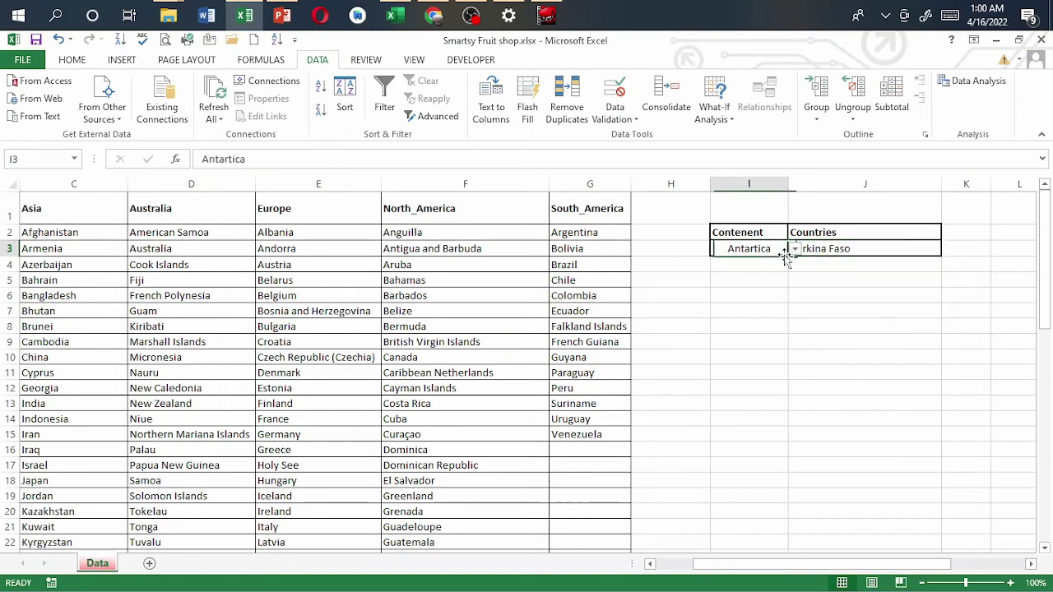
left_click(795, 250)
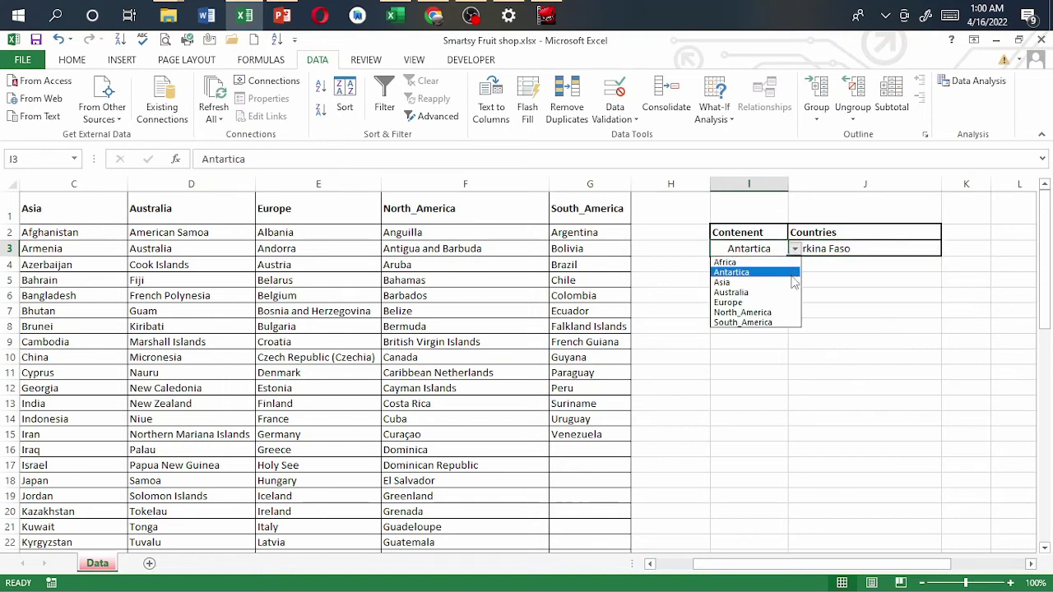
left_click(751, 284)
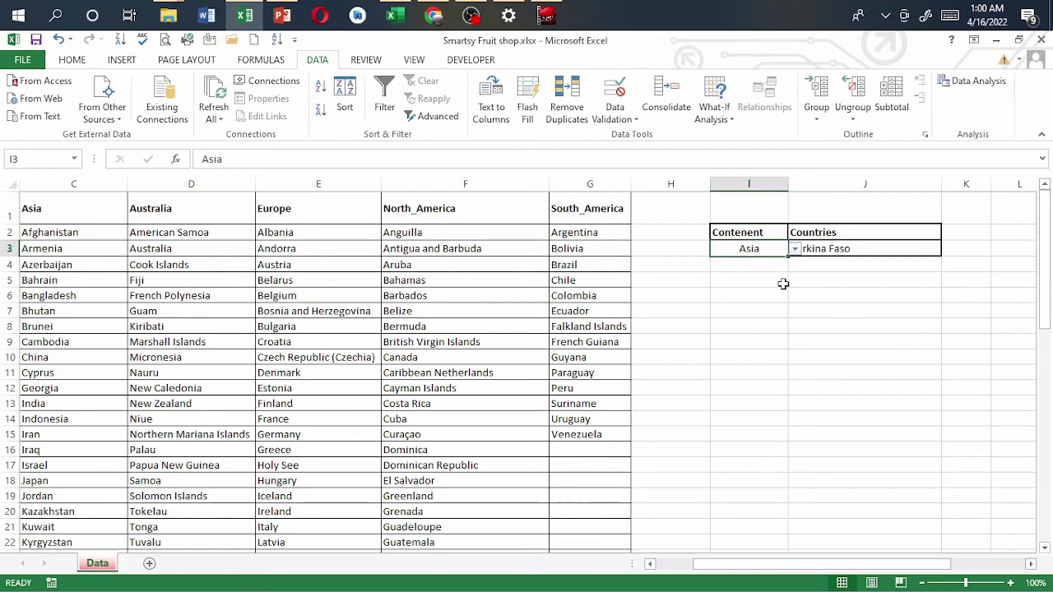
left_click(856, 252)
left_click(948, 251)
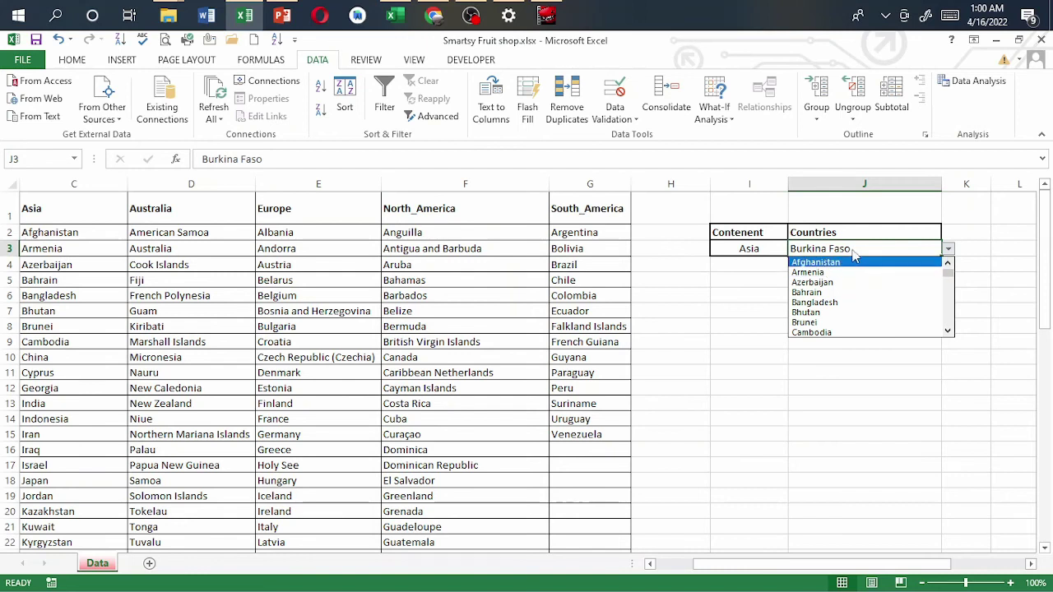
left_click(744, 249)
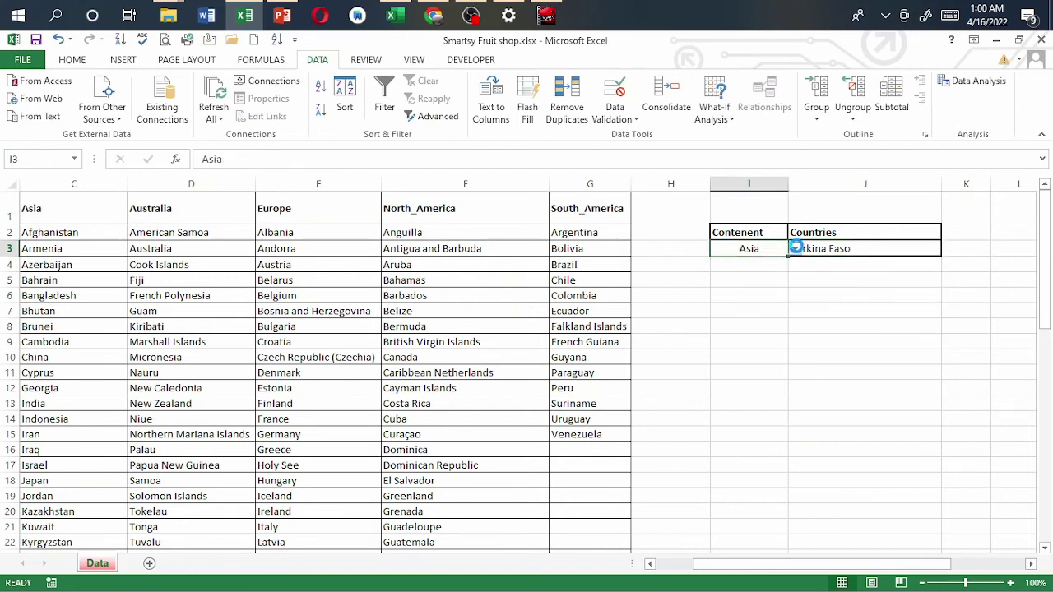
Switch I3 to Australia and check J3's Australian country choices.
left_click(795, 249)
left_click(731, 295)
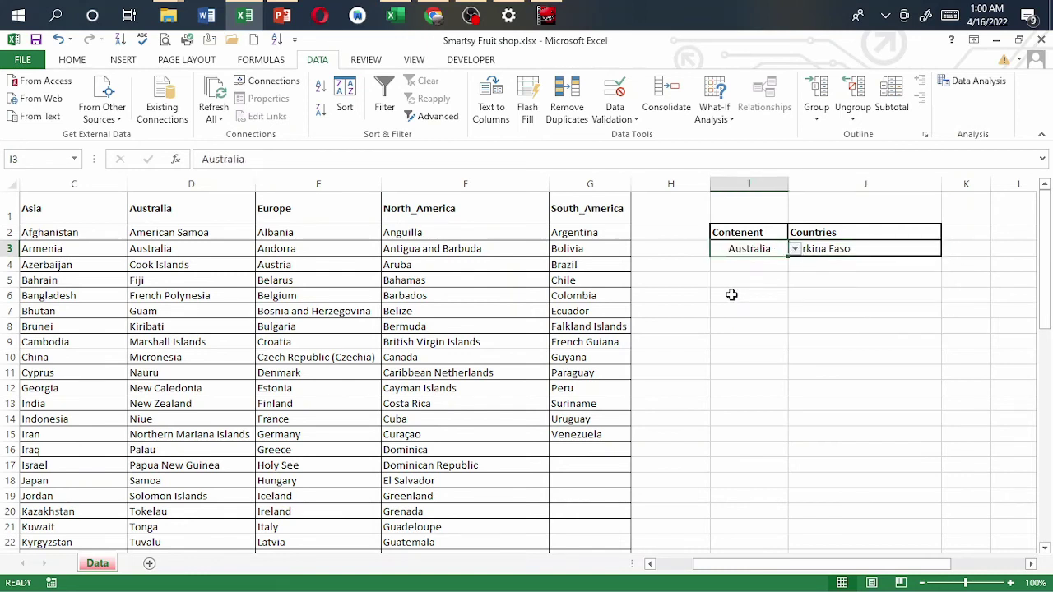
left_click(884, 250)
left_click(948, 250)
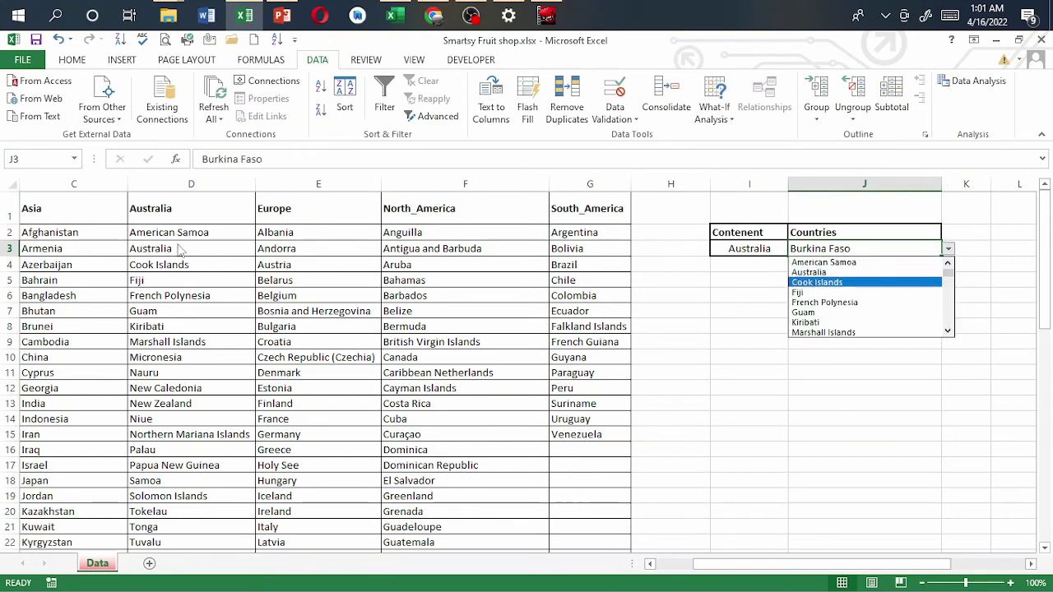
left_click(755, 251)
Switch I3 to Europe and check that J3 lists Albania, Andorra and Austria.
left_click(769, 250)
left_click(794, 249)
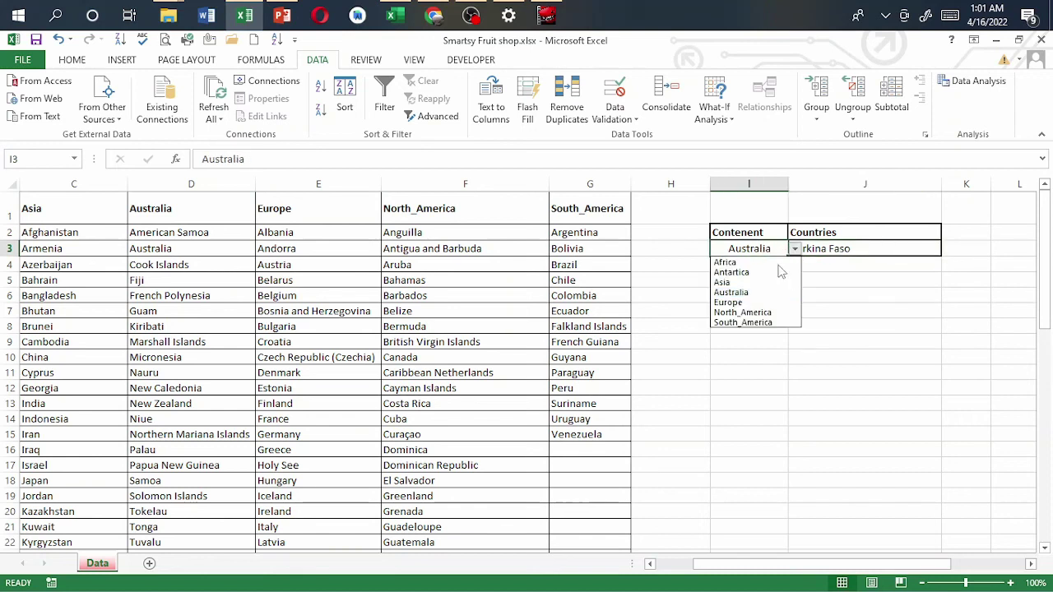
left_click(743, 302)
left_click(905, 249)
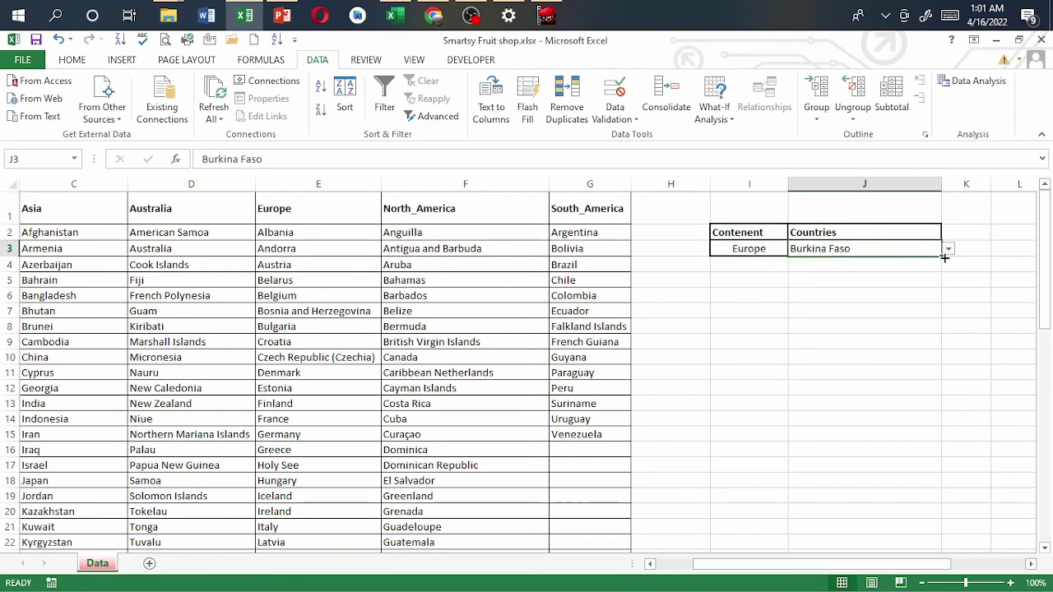
left_click(948, 251)
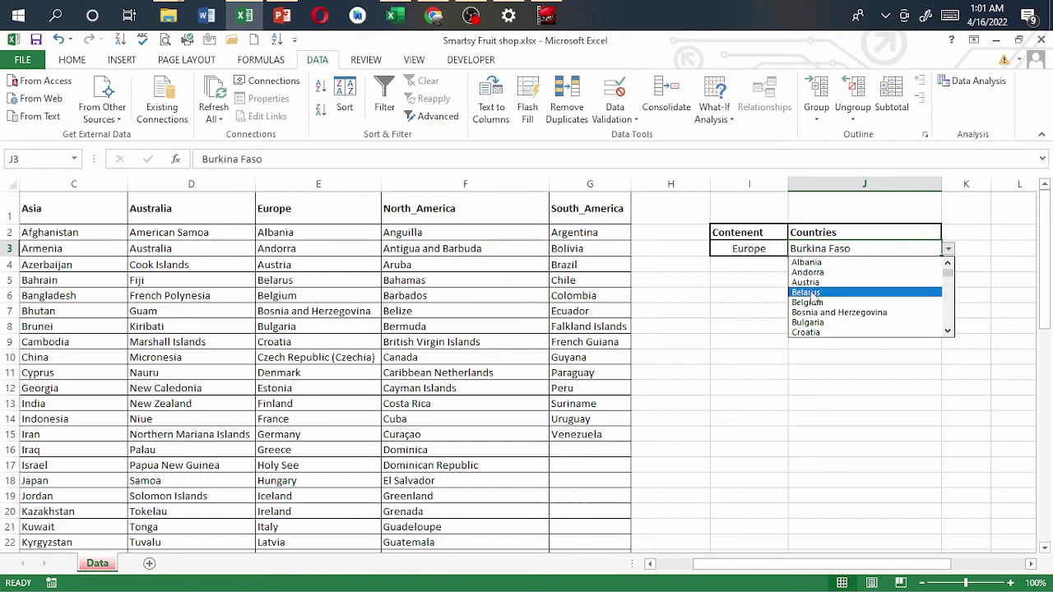